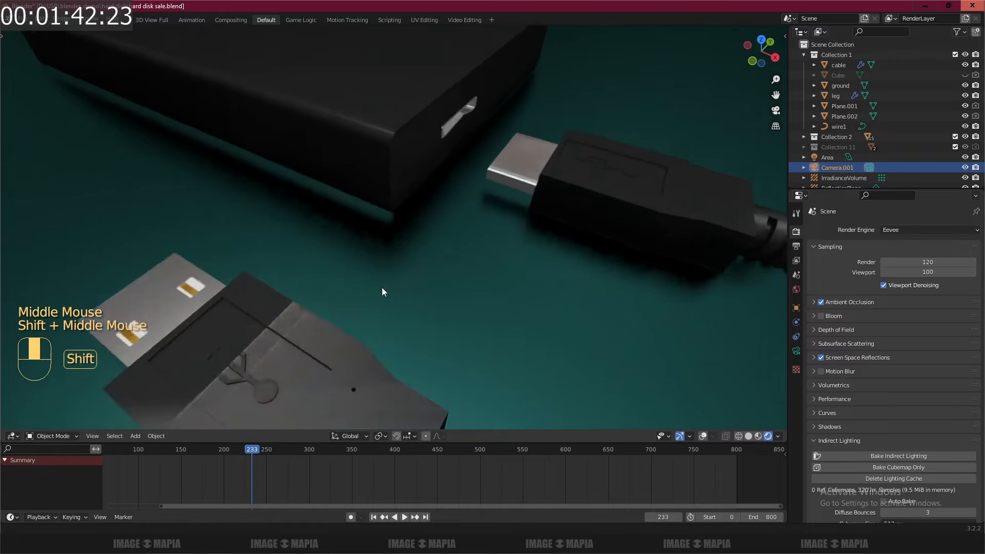
Examine the USB plugs, cable guard and cable beside the hard drive in the rendered view.
scroll(399, 319, up, 3)
mouse_move(406, 303)
shift+middle_down()
mouse_move(405, 258)
mouse_move(398, 308)
mouse_move(377, 309)
mouse_move(396, 307)
shift+middle_up()
shift+middle_drag(565, 282, 445, 345)
scroll(450, 287, down, 3)
scroll(491, 278, down, 2)
scroll(490, 278, down, 1)
scroll(419, 336, up, 1)
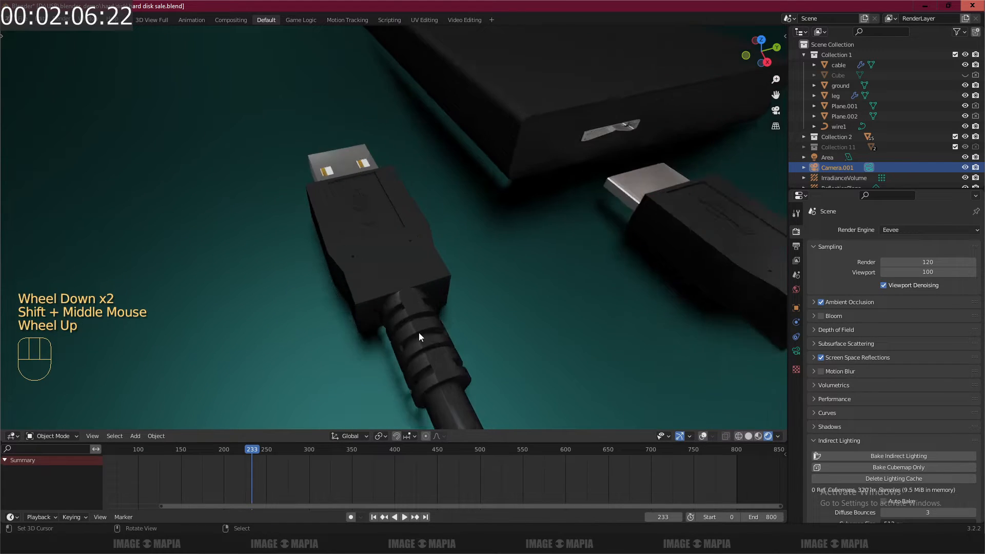
scroll(419, 336, up, 1)
shift+middle_drag(503, 360, 513, 334)
scroll(512, 331, down, 1)
scroll(477, 229, down, 1)
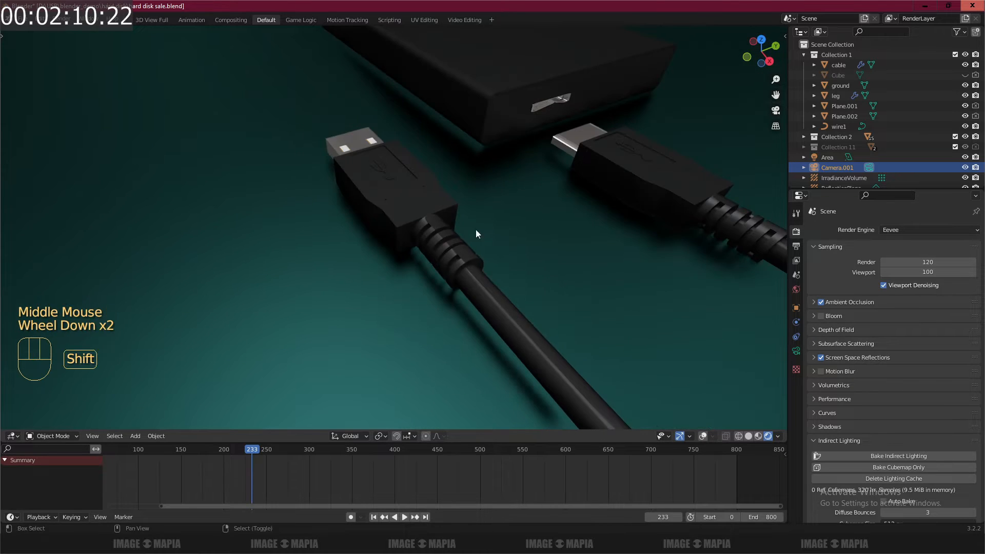
Examine the hard drive's end faces and port, the ribbed cable guard and the connector from several angles.
shift+middle_drag(477, 229, 557, 386)
middle_drag(615, 315, 509, 260)
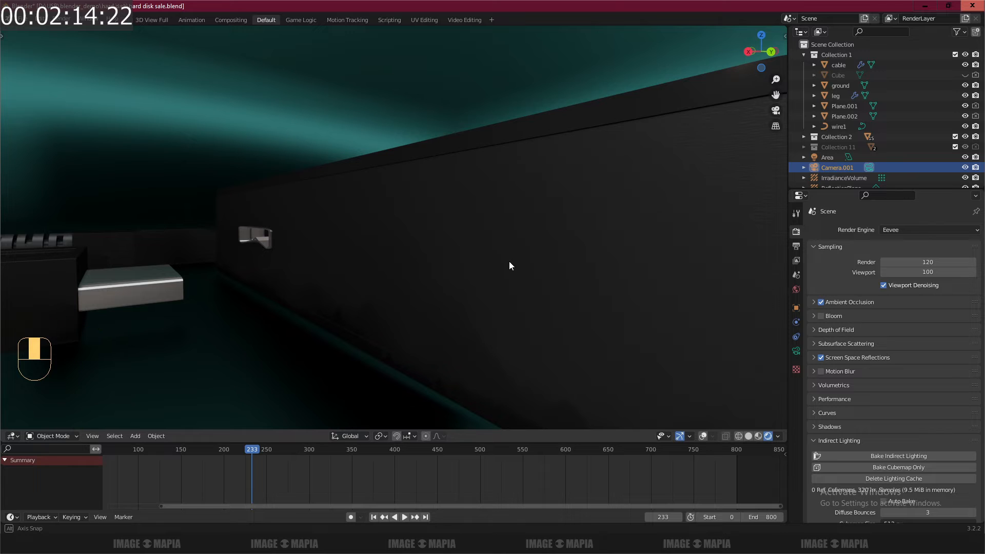
shift+middle_drag(620, 281, 609, 280)
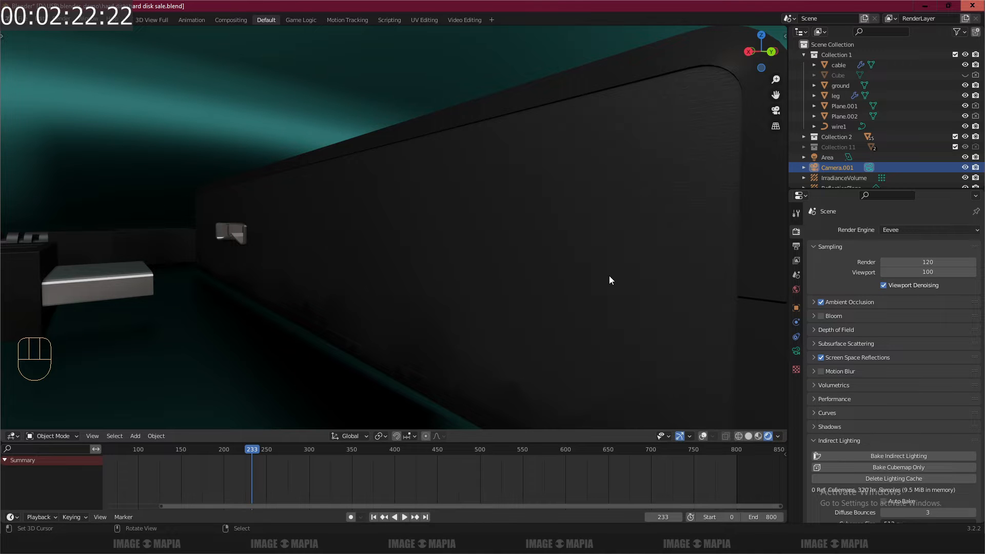
middle_drag(608, 275, 518, 274)
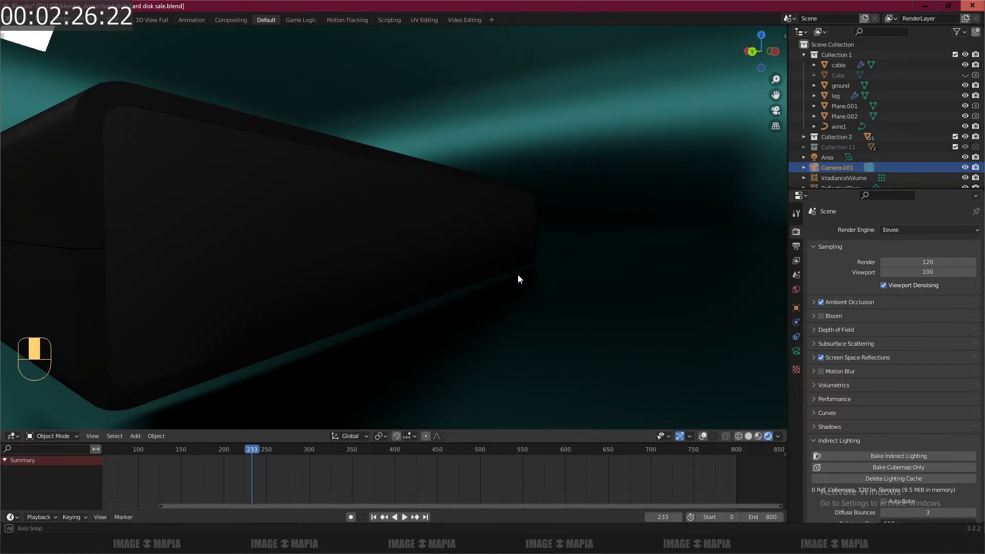
shift+middle_drag(271, 280, 211, 249)
scroll(376, 267, up, 4)
shift+middle_drag(588, 321, 420, 269)
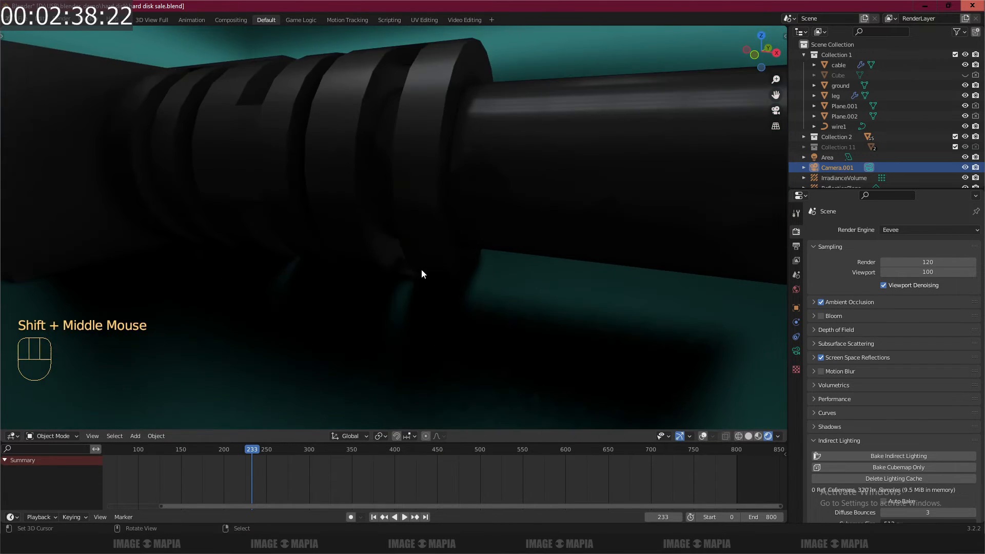
scroll(511, 276, down, 3)
middle_drag(511, 275, 458, 315)
scroll(512, 270, down, 2)
scroll(517, 288, up, 1)
middle_drag(398, 293, 474, 296)
scroll(449, 275, up, 4)
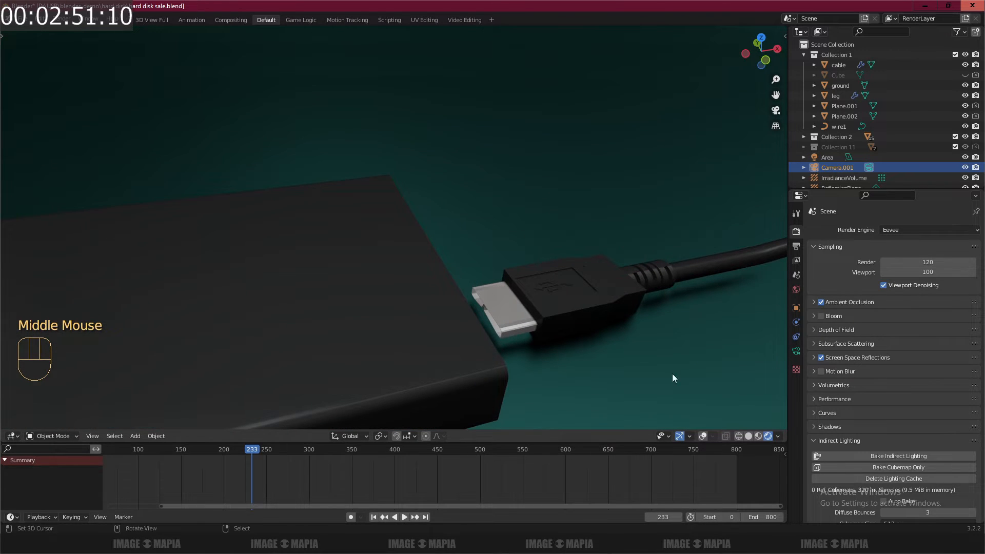
Switch the viewport to solid shading and turn on the overlays with object wireframes.
click(758, 437)
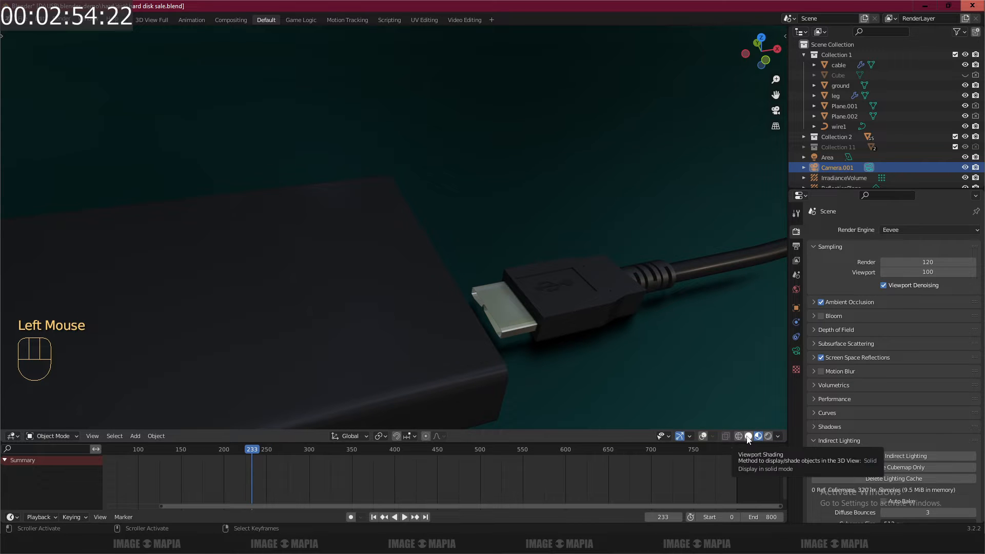
click(748, 436)
scroll(568, 306, down, 3)
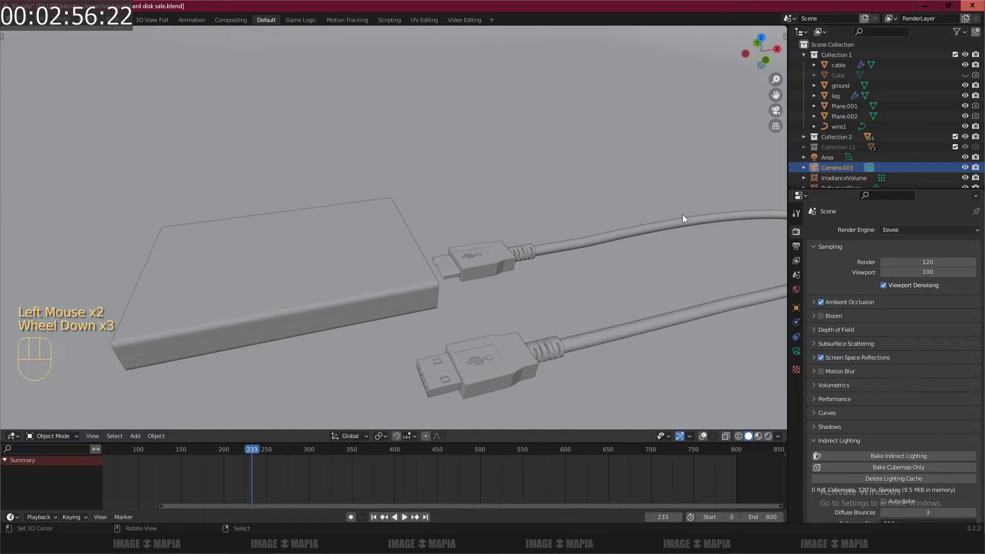
click(712, 437)
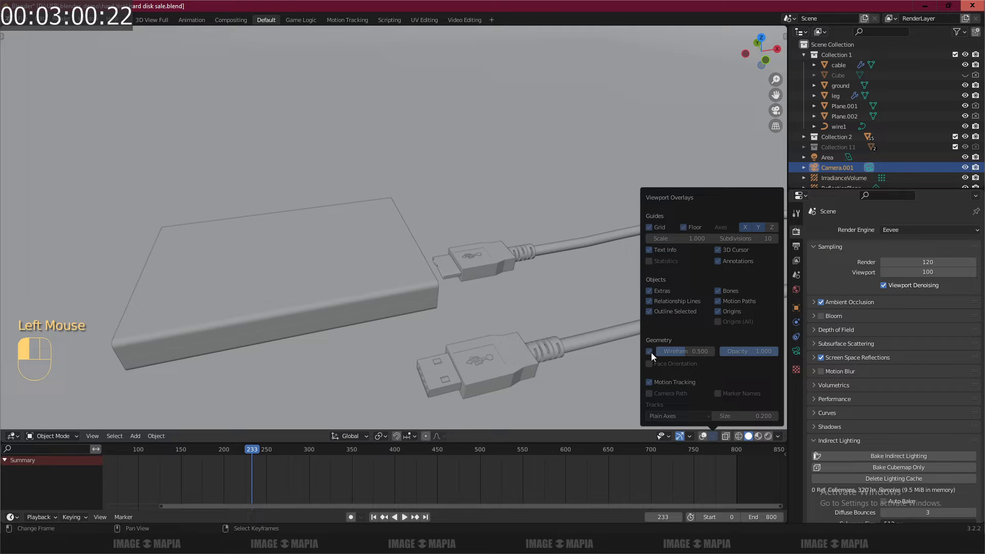
click(701, 437)
click(703, 437)
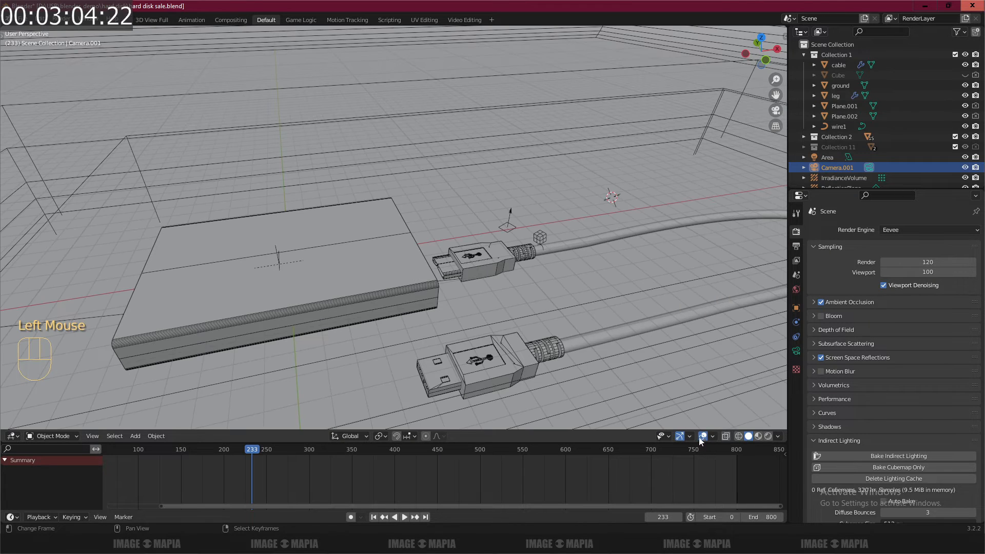
Select the hard drive's outer body.
shift+middle_drag(453, 330, 514, 284)
scroll(501, 288, up, 3)
scroll(513, 289, up, 2)
scroll(529, 292, down, 1)
right_click(537, 270)
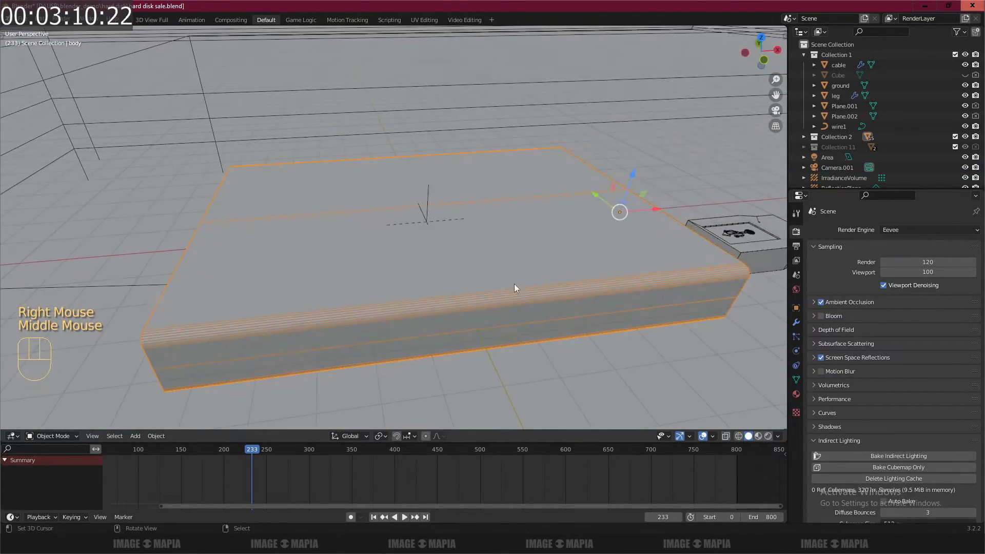
key(shift+d)
key(g)
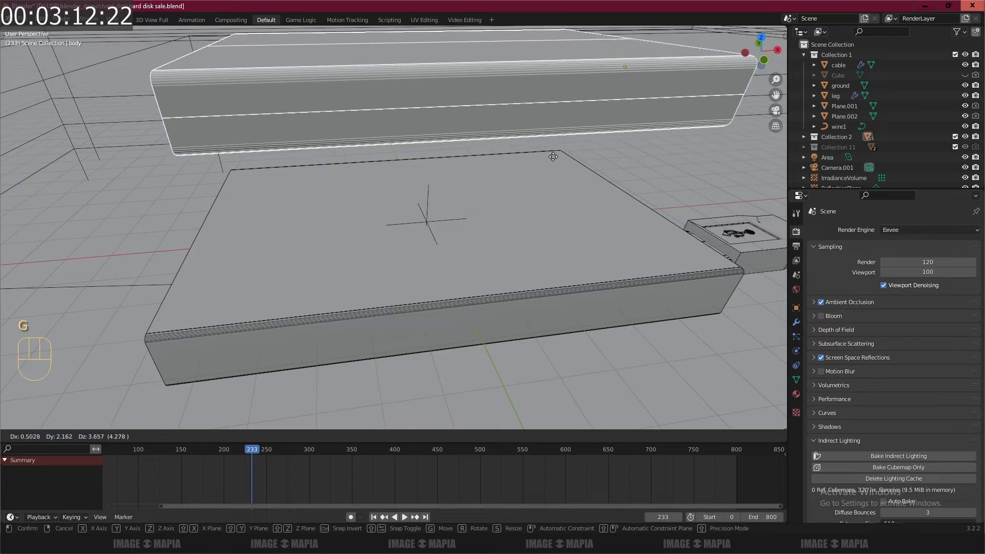
key(Escape)
Inspect the outer body's mesh in Edit Mode and expand its EdgeSplit, Mirror and Solidify modifiers.
middle_drag(454, 238, 578, 249)
key(Tab)
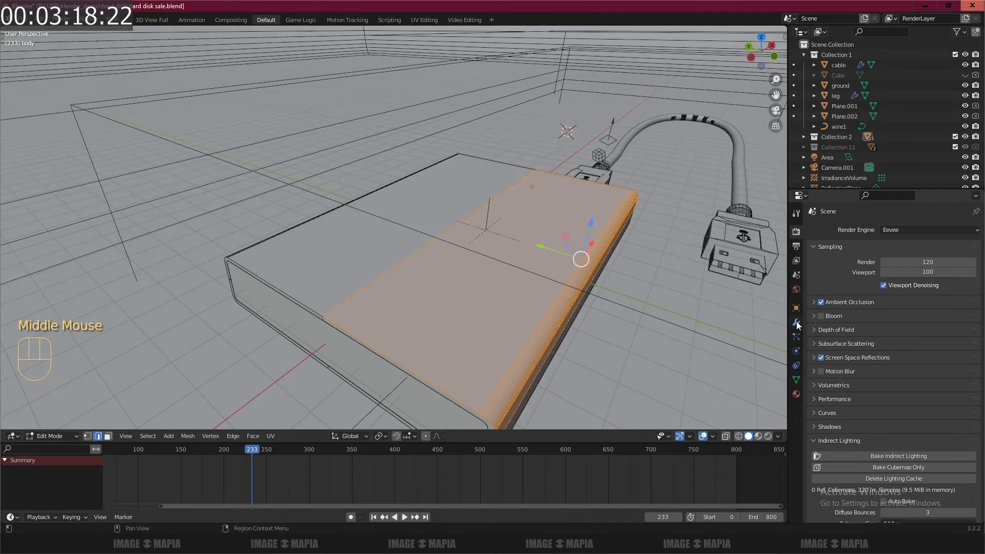
click(797, 323)
click(813, 274)
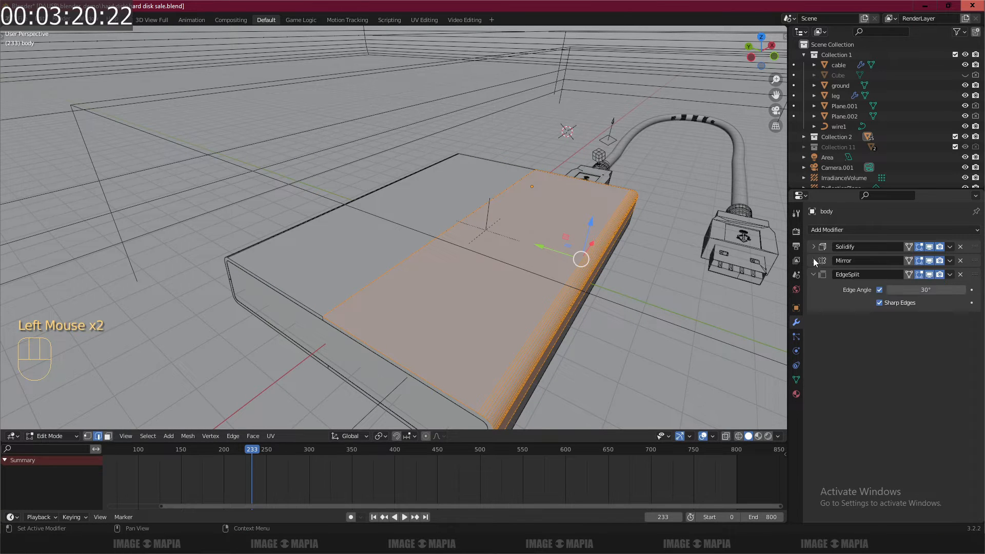
click(813, 260)
click(813, 247)
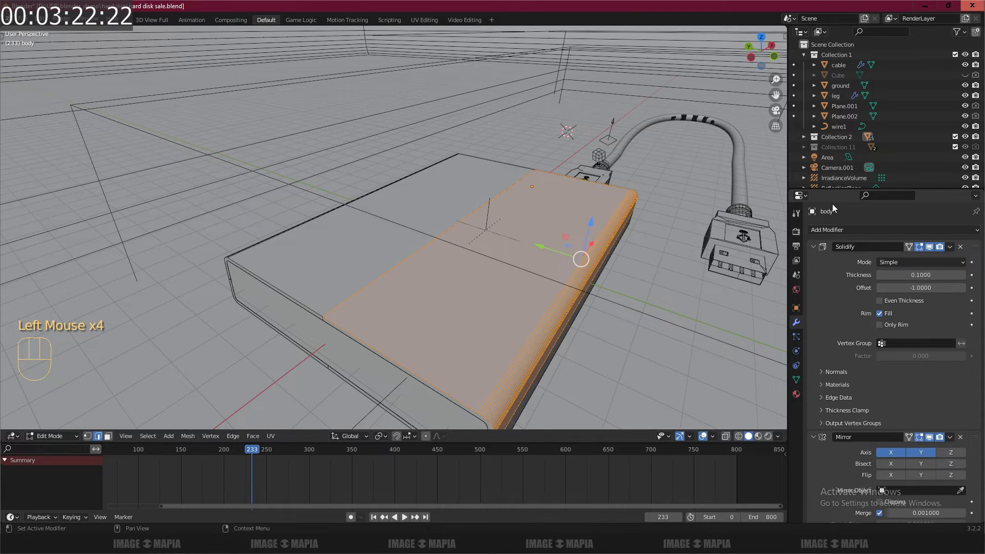
Enlarge the outliner to list all scene objects, and check the body's object properties before returning to its modifiers.
drag(836, 190, 835, 209)
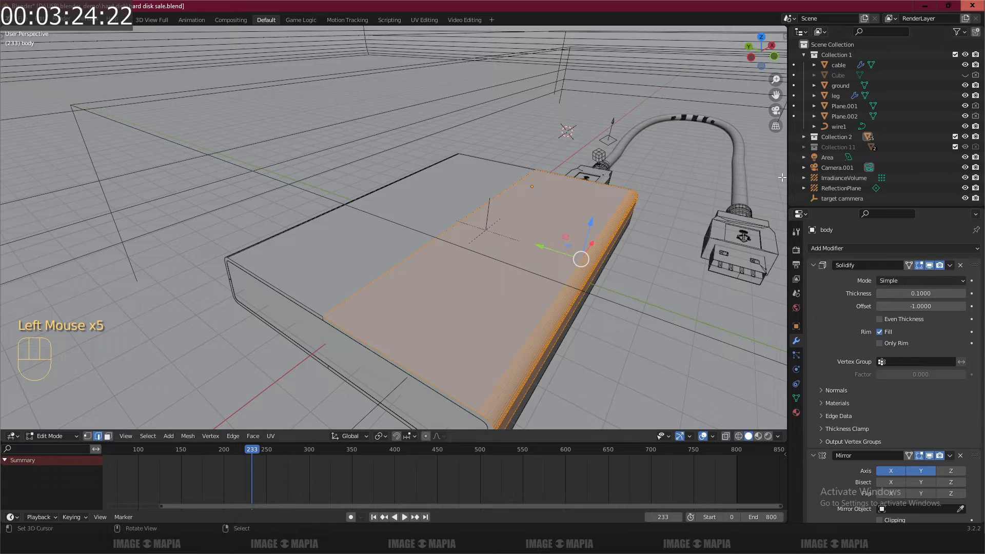
scroll(825, 146, down, 3)
click(796, 326)
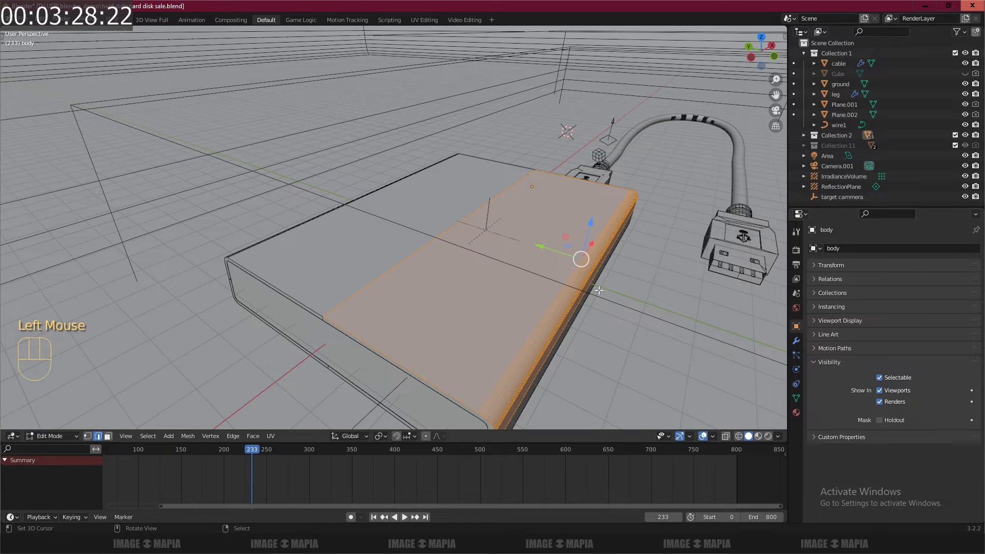
click(796, 341)
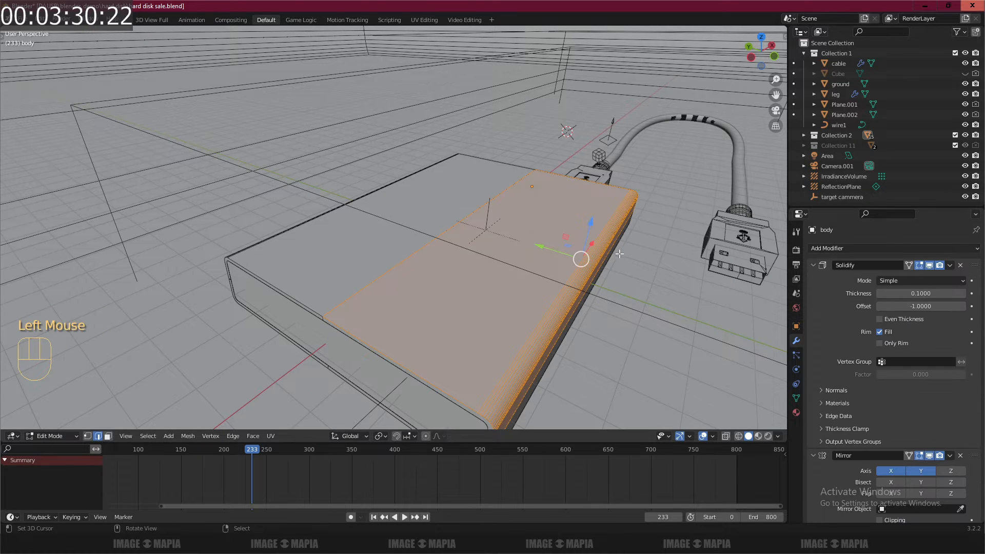
Leave Edit Mode, rename the drive's inner body object as "body inner", and show its modifiers again.
key(Tab)
middle_drag(533, 305, 531, 290)
right_click(489, 306)
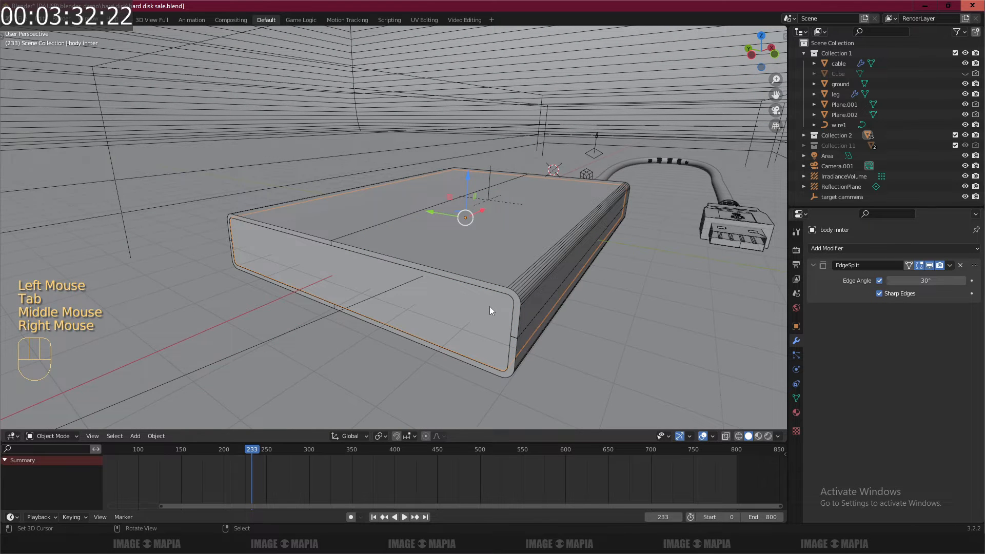
click(796, 327)
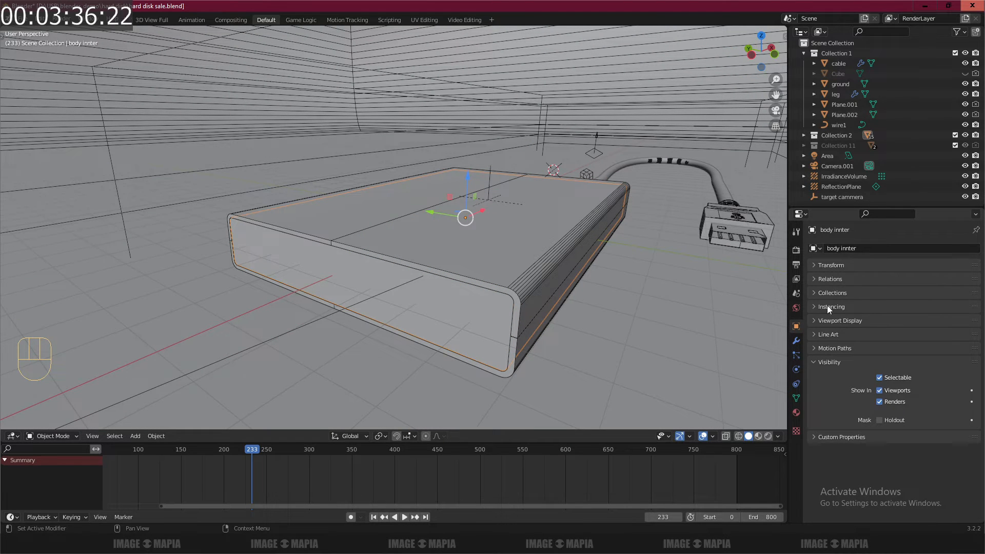
click(858, 248)
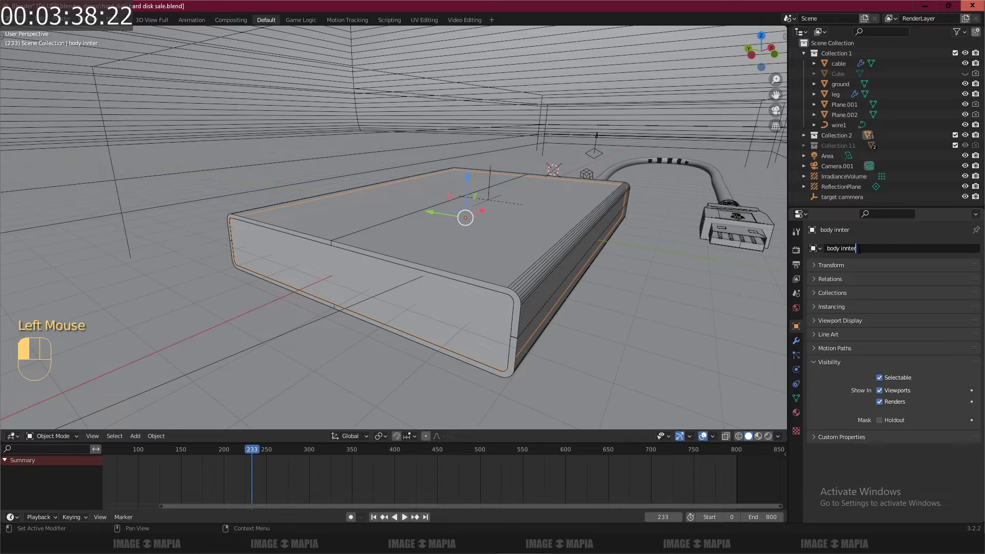
key(BackSpace)
key(BackSpace)
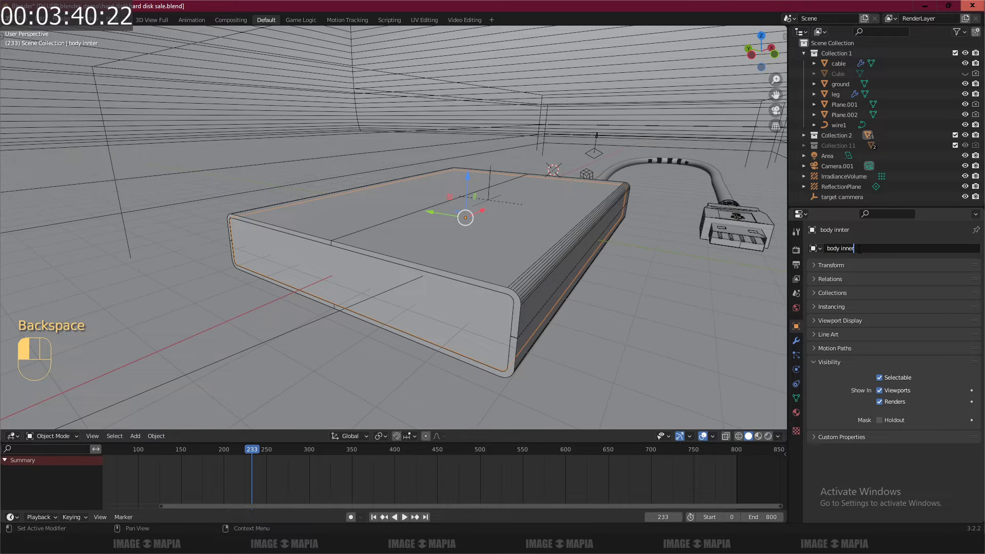
text(er)
click(795, 342)
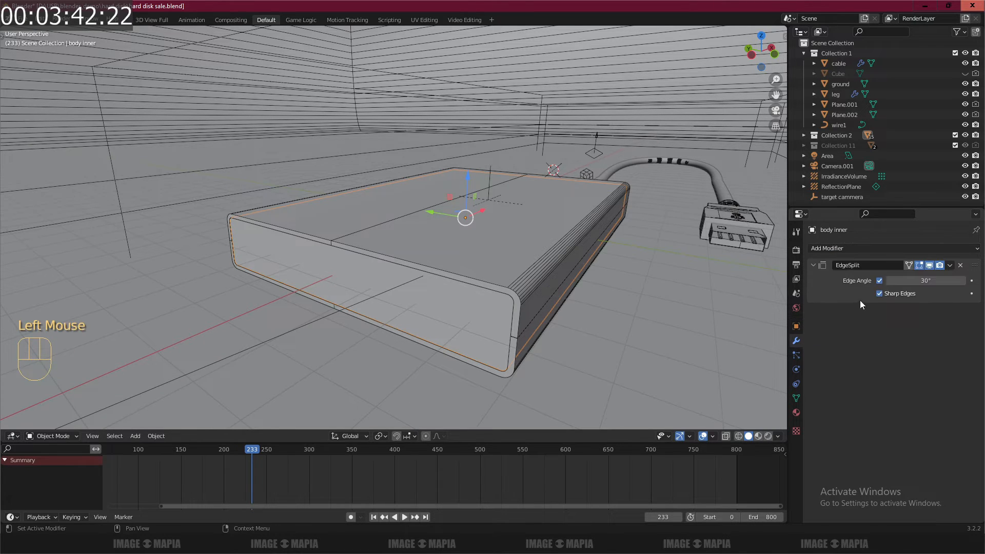
Select the USB plug's body beside the drive port and inspect its Bevel modifier and object properties.
middle_drag(583, 303, 482, 312)
shift+middle_drag(601, 318, 532, 296)
right_click(532, 296)
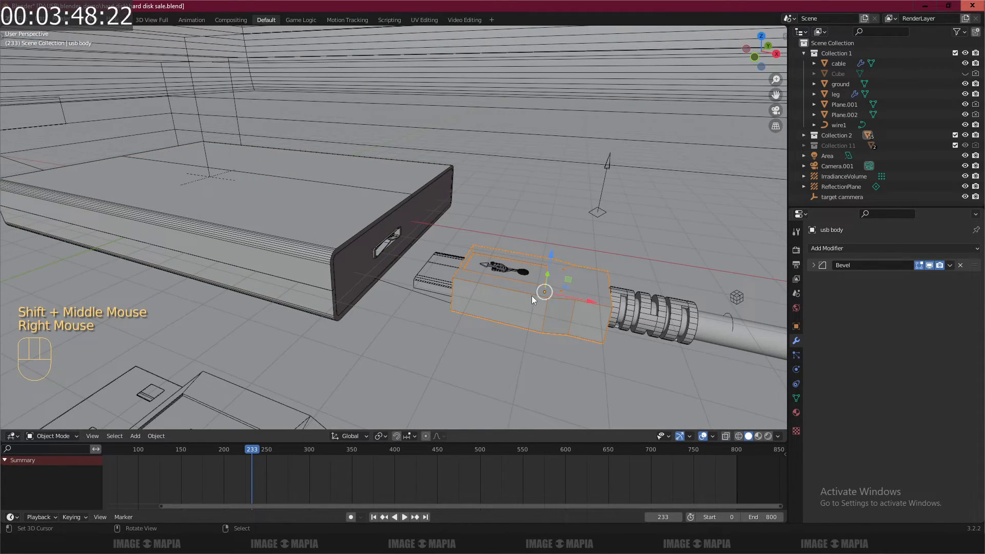
click(815, 266)
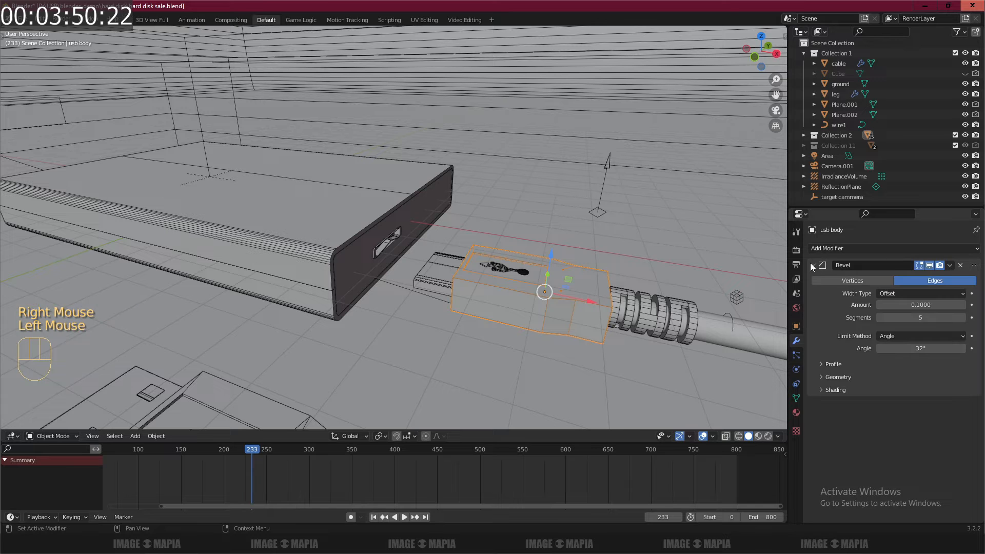
click(797, 331)
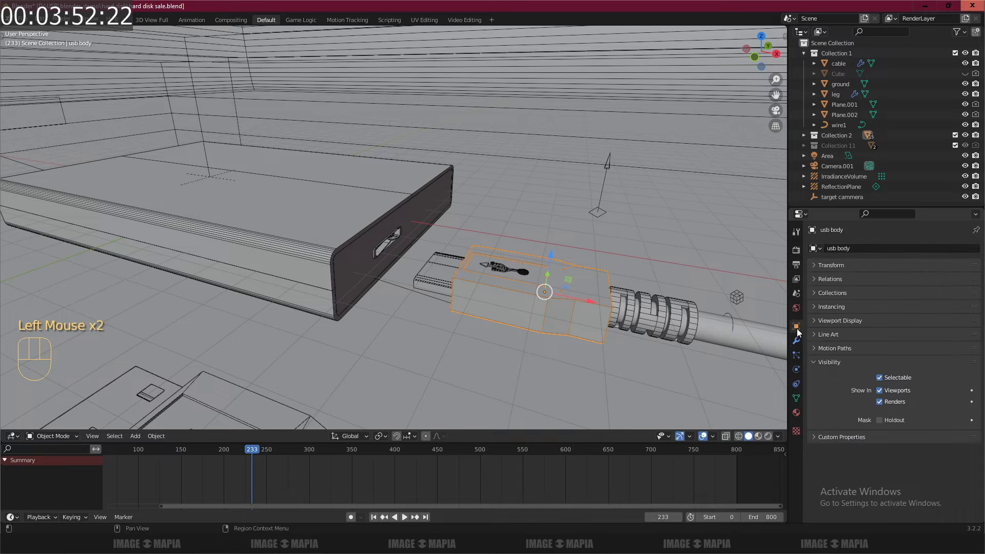
Select the USB logo on the plug and check its object properties and modifier list.
middle_drag(596, 288, 457, 297)
scroll(463, 295, up, 2)
scroll(458, 298, up, 1)
shift+middle_drag(493, 324, 468, 312)
right_click(469, 313)
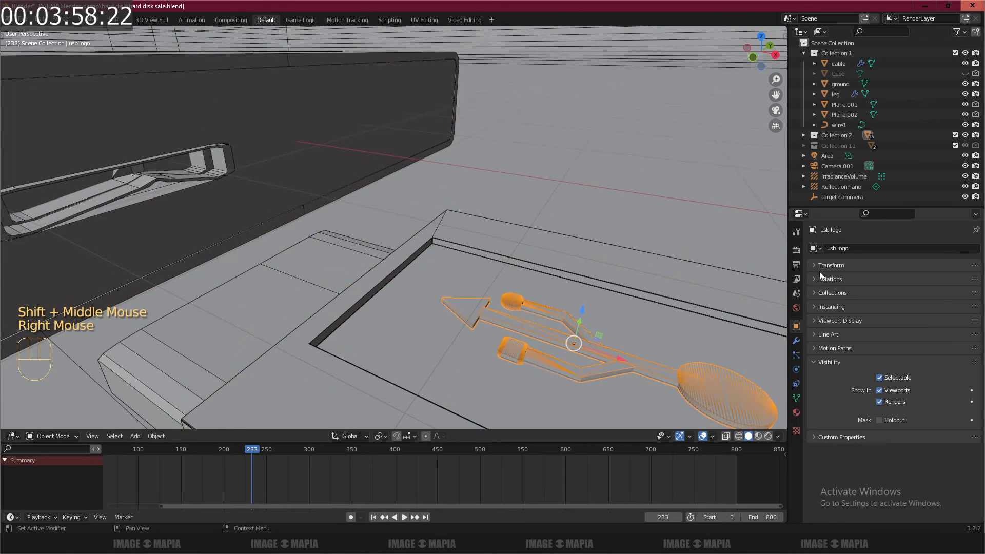
click(796, 341)
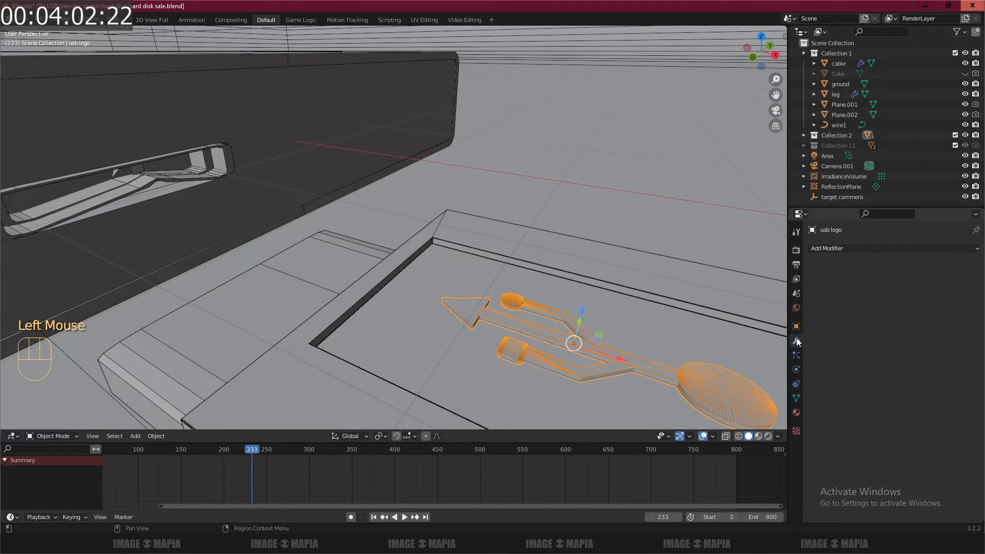
click(796, 327)
Select the ribbed cable guard behind the plug and check its modifiers and object properties.
scroll(445, 307, down, 2)
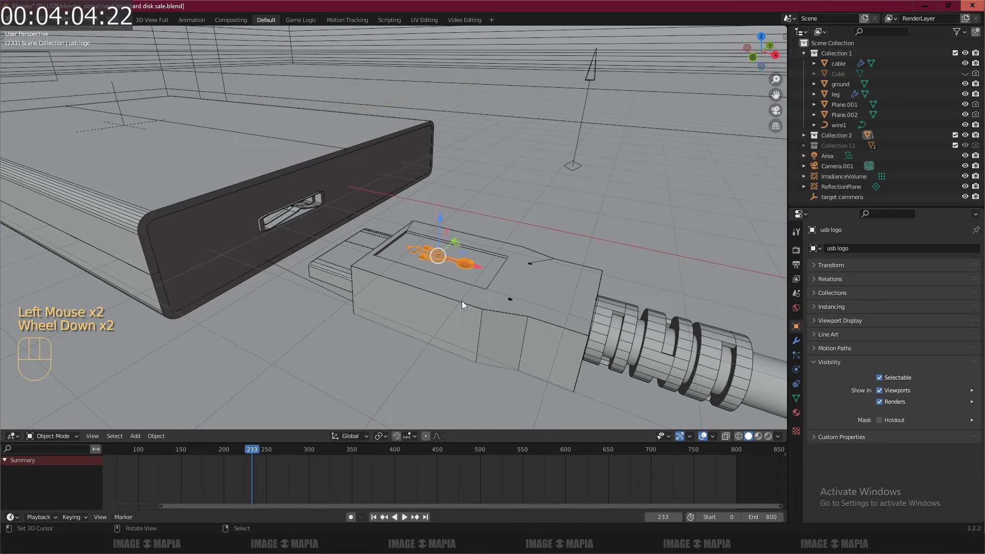
right_click(529, 285)
right_click(661, 327)
shift+middle_drag(678, 336, 517, 326)
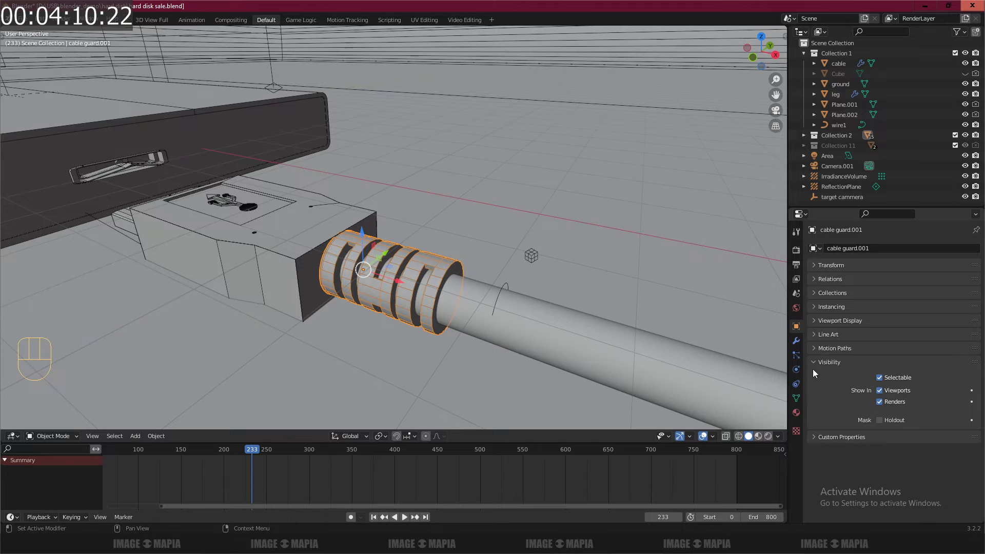
click(795, 341)
click(796, 326)
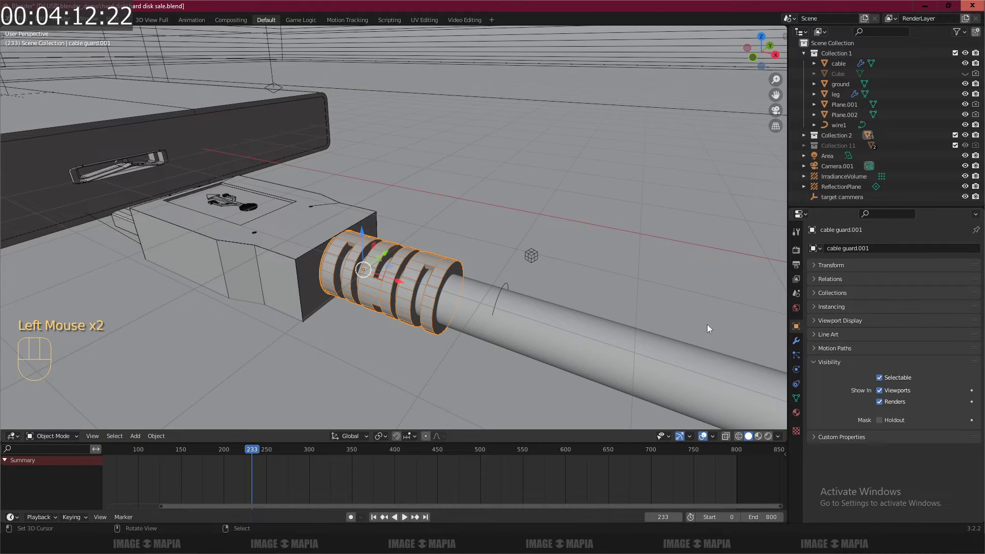
Select the cable, inspect its mesh in Edit Mode and show its Subdivision modifier settings.
right_click(522, 322)
key(Tab)
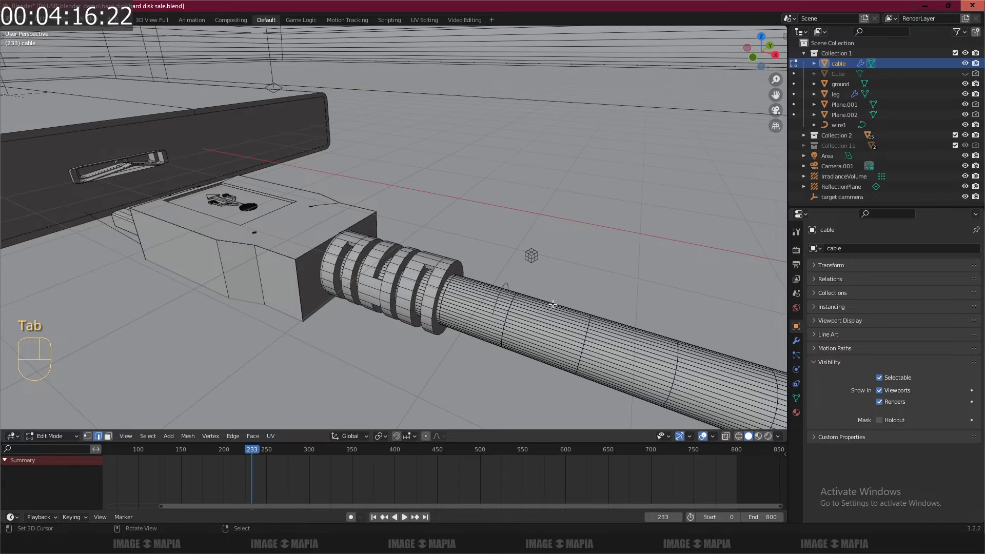
scroll(552, 305, down, 2)
key(Tab)
middle_drag(580, 302, 602, 313)
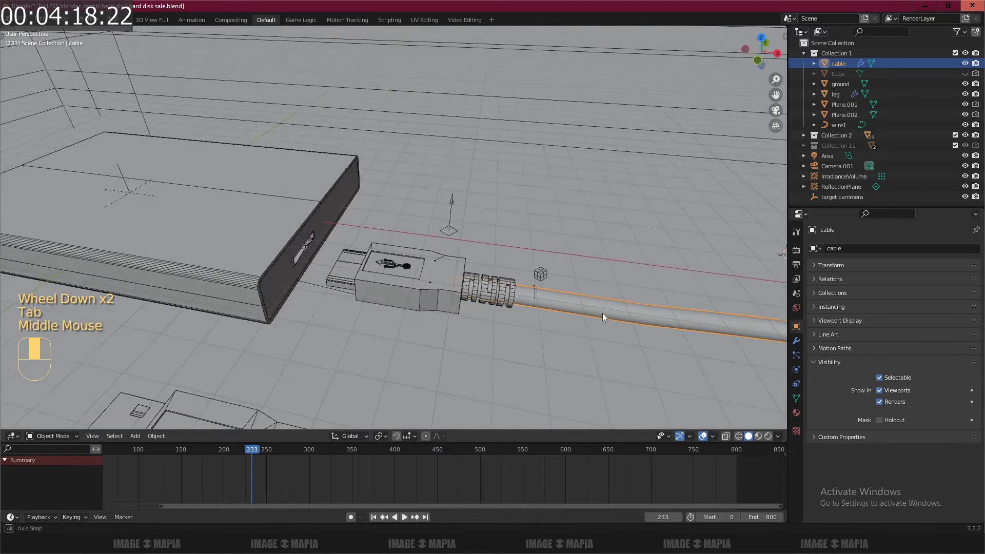
key(Tab)
click(796, 341)
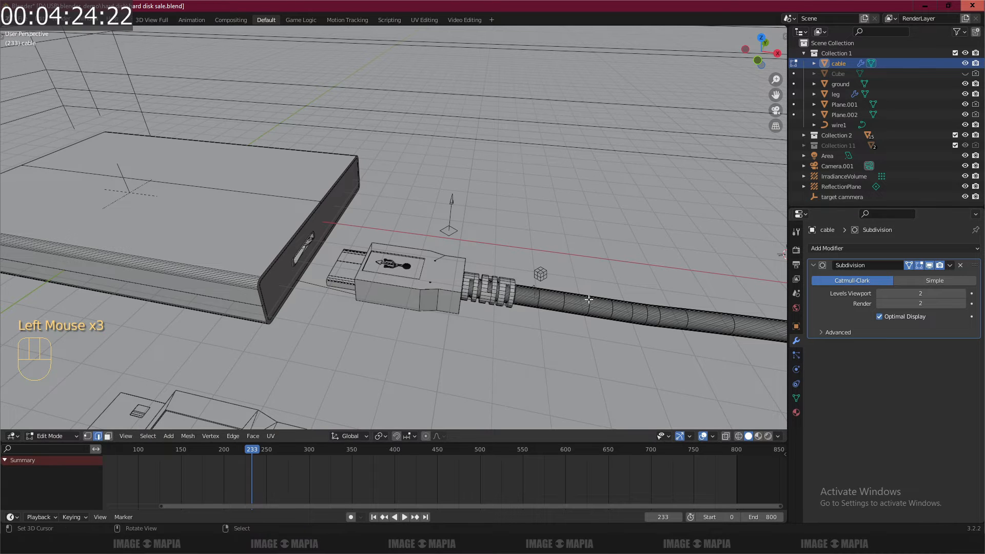
Leave the cable's Edit Mode, select the contact pins inside the USB plug and show their object properties.
key(Tab)
shift+middle_drag(570, 308, 543, 196)
scroll(453, 303, down, 1)
scroll(469, 302, down, 1)
scroll(421, 319, up, 2)
scroll(490, 291, up, 1)
scroll(490, 291, up, 1)
right_click(550, 163)
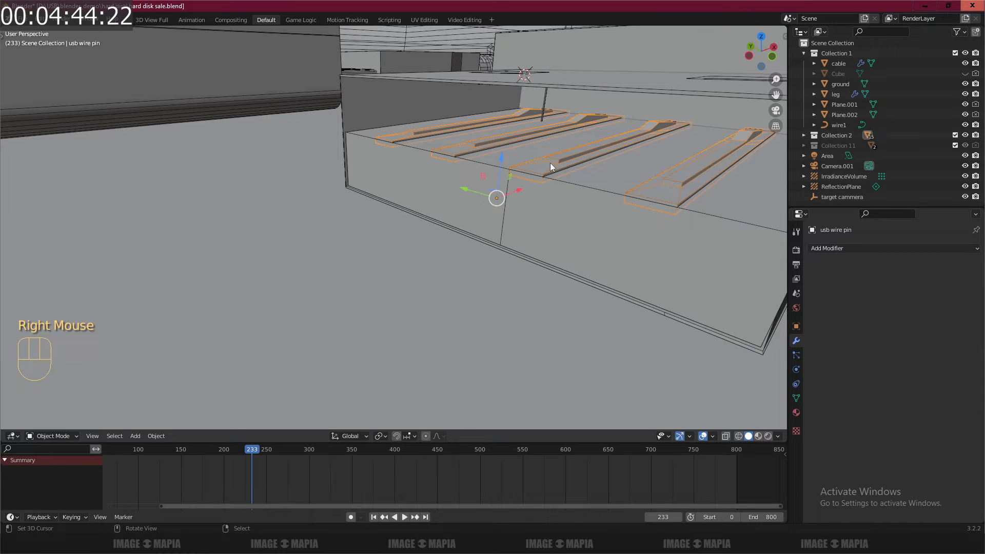
click(796, 325)
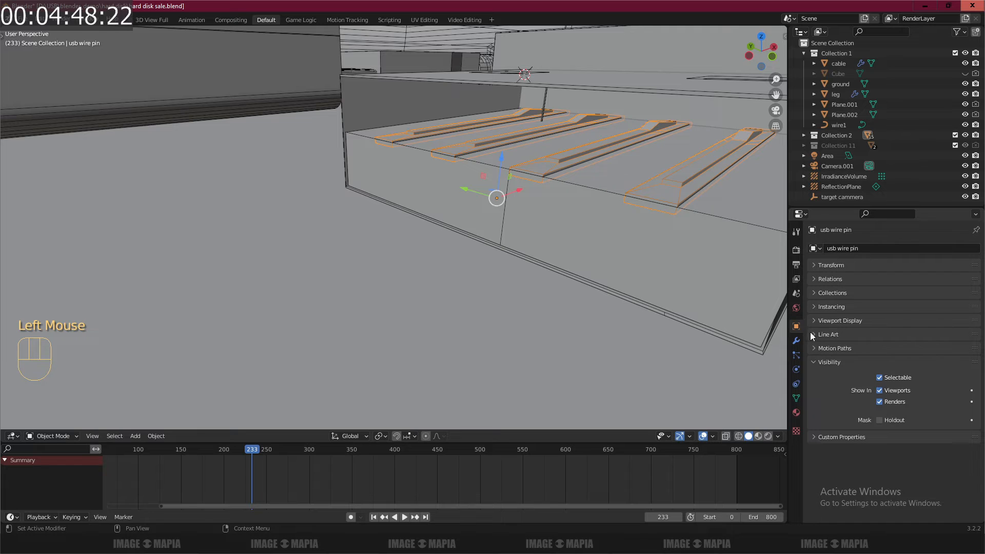
Preview the USB pins in Rendered shading, check their modifier list, return to Solid shading and deselect them.
click(768, 436)
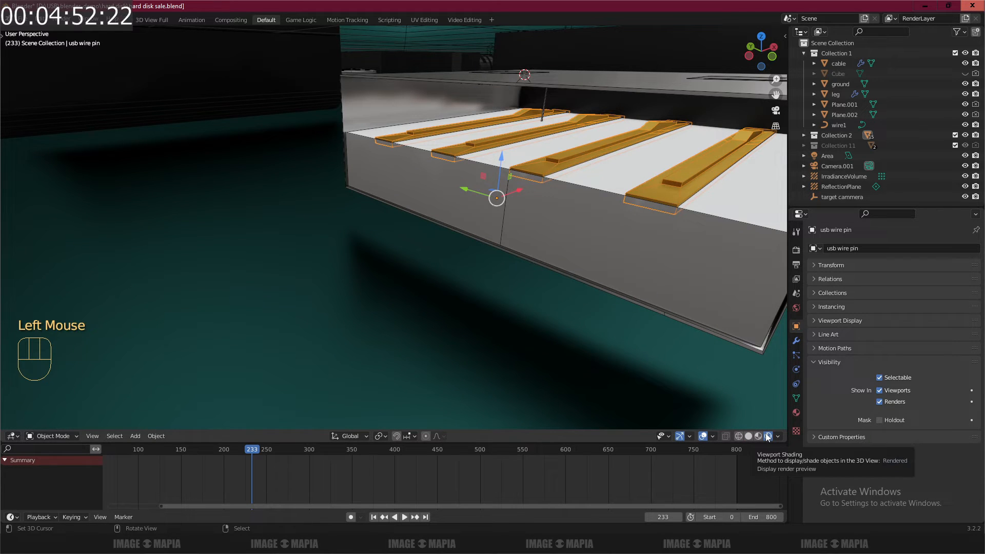
click(796, 340)
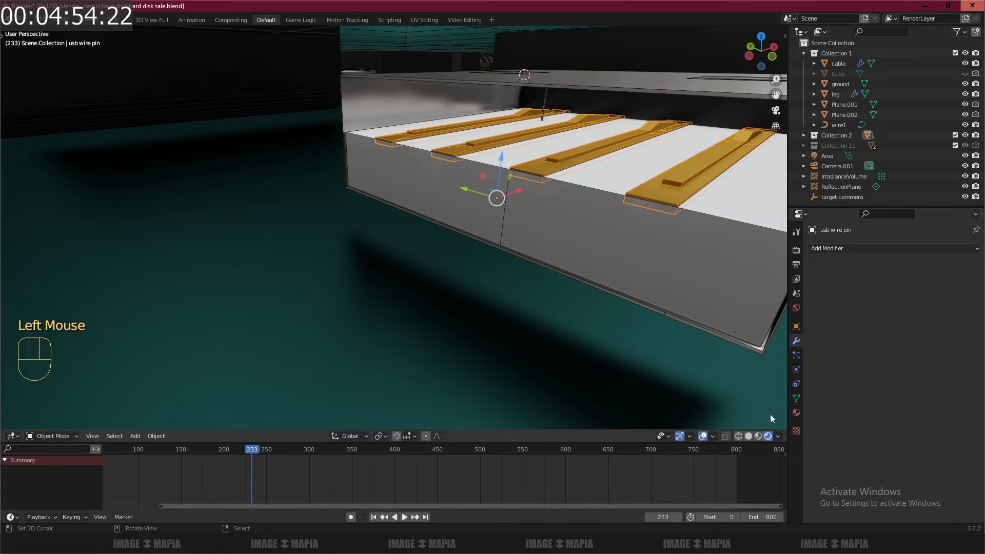
click(748, 436)
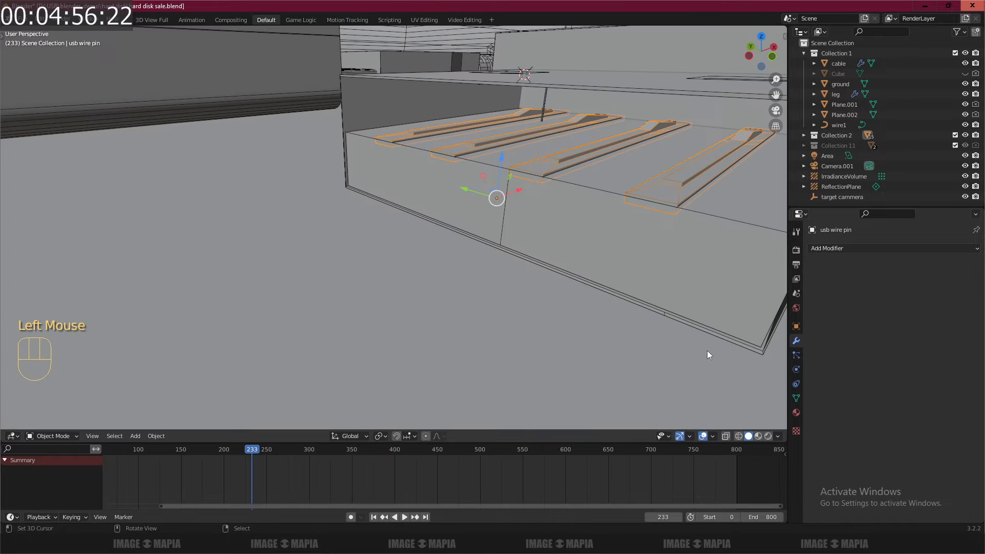
key(a)
key(a)
right_click(551, 303)
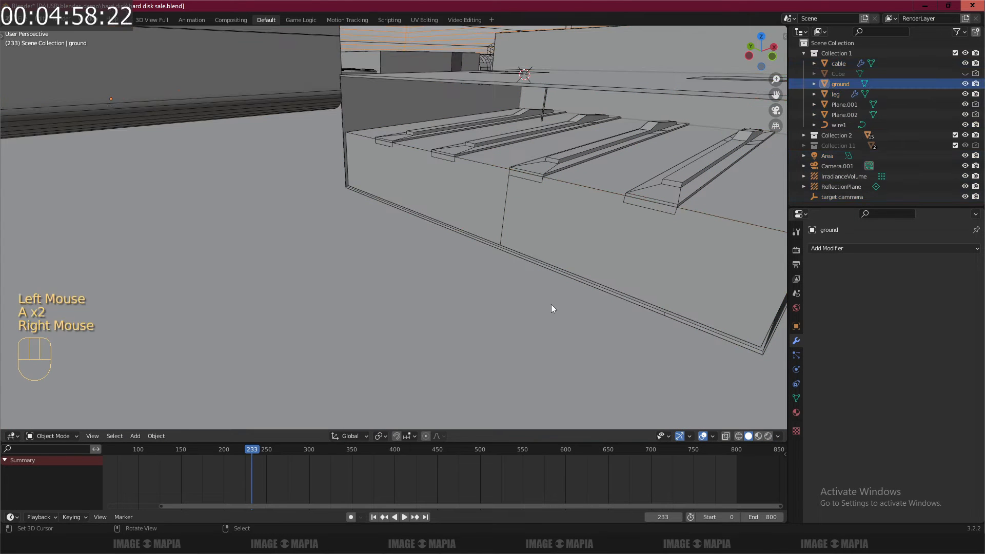
Select the drive's inner body around the USB port and check its EdgeSplit modifier.
middle_drag(517, 282, 507, 288)
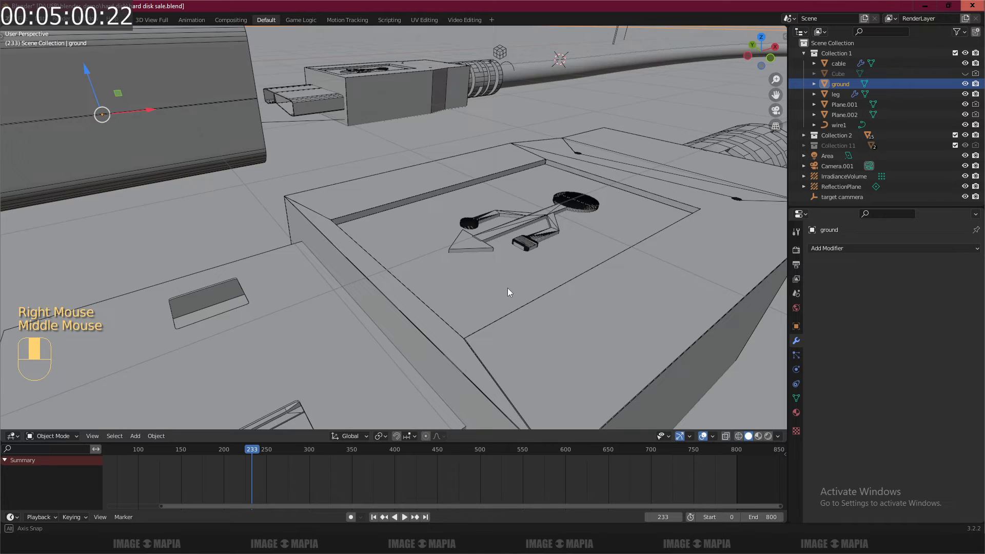
scroll(506, 282, down, 2)
shift+middle_drag(404, 251, 487, 303)
scroll(413, 253, up, 3)
scroll(414, 254, up, 1)
right_click(395, 242)
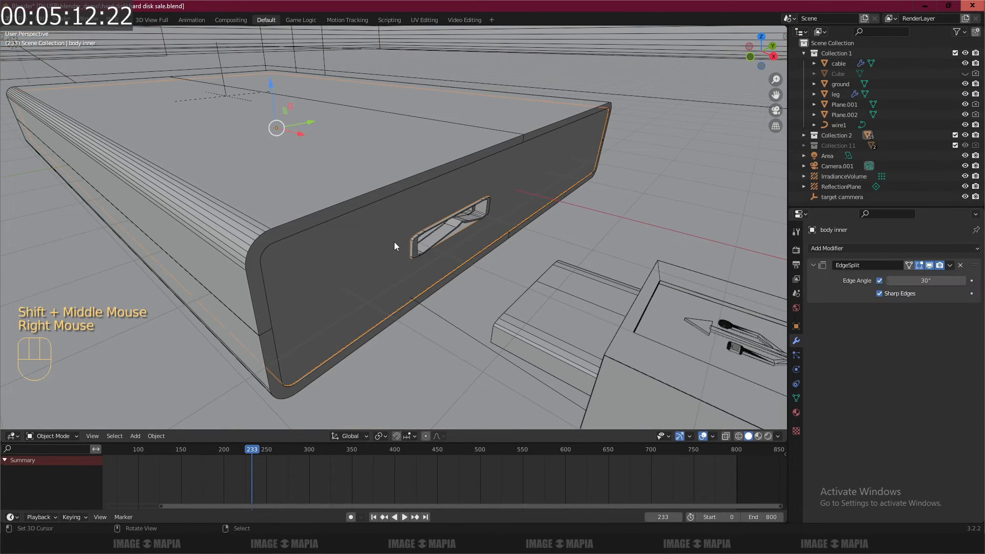
Hide the drive's inner body and examine the USB socket behind it in Rendered shading, returning to Solid shading.
key(h)
mouse_move(408, 236)
middle_down()
mouse_move(392, 229)
mouse_move(409, 219)
middle_up()
mouse_move(387, 186)
ctrl+middle_down()
mouse_move(390, 169)
mouse_move(385, 178)
ctrl+middle_up()
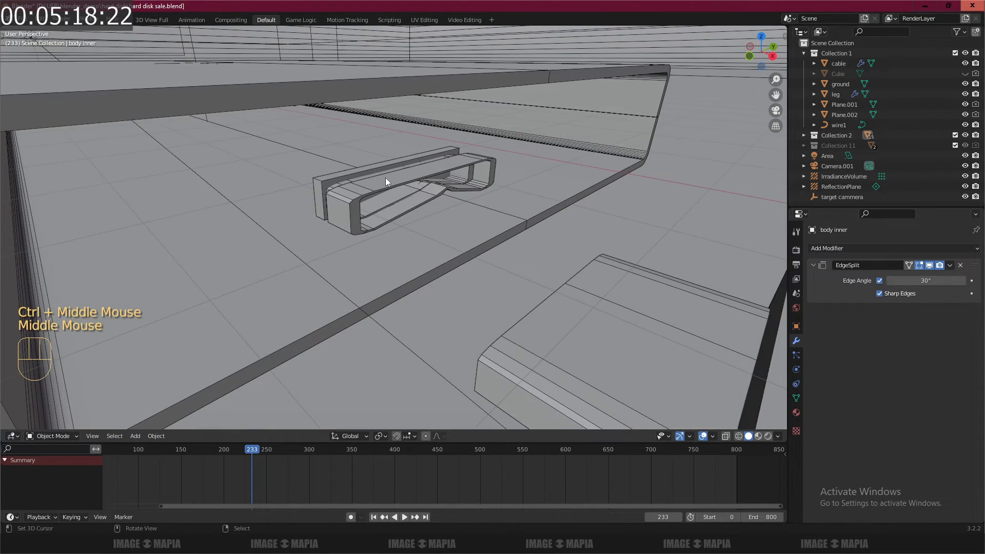
click(768, 436)
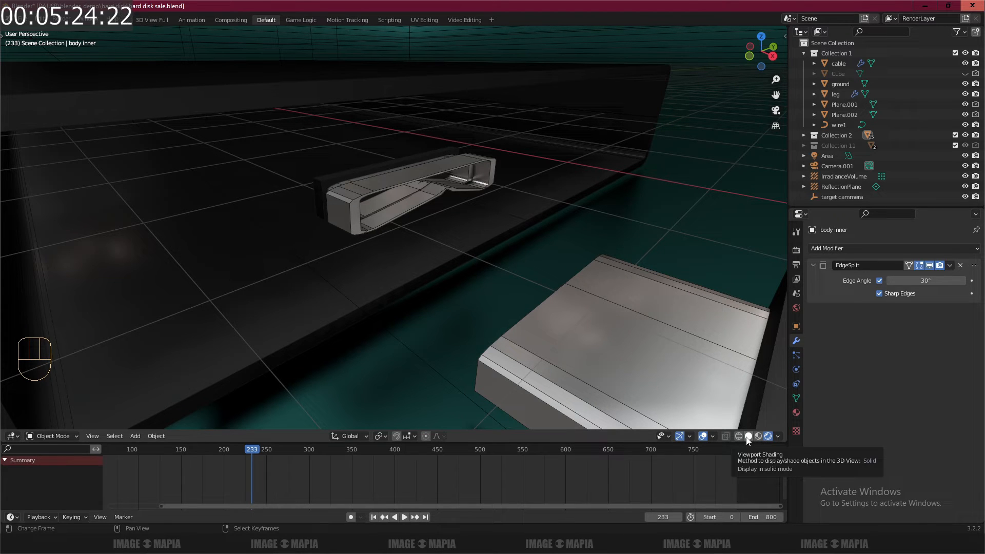
click(748, 438)
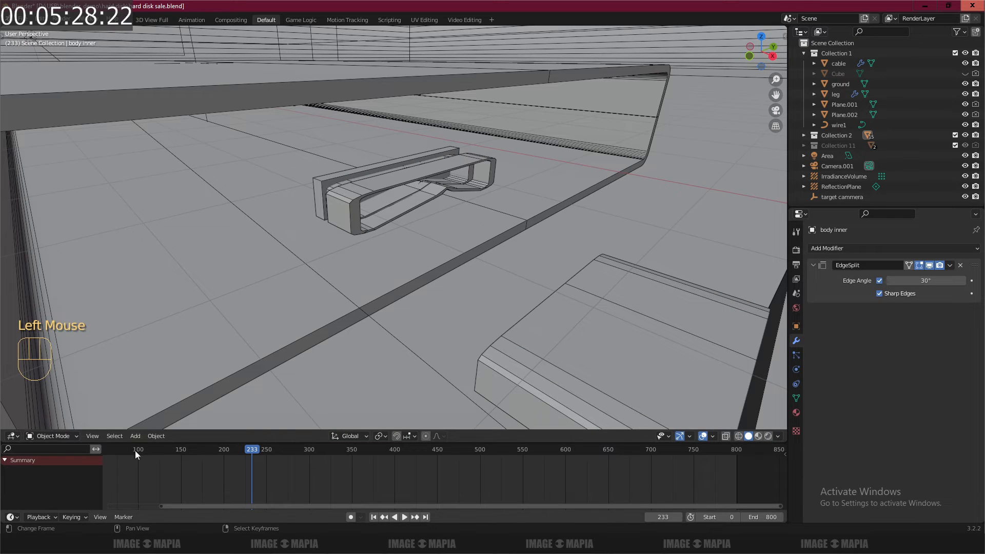
Reveal all hidden objects and delete the large Cube enclosing the drive.
key(alt+h)
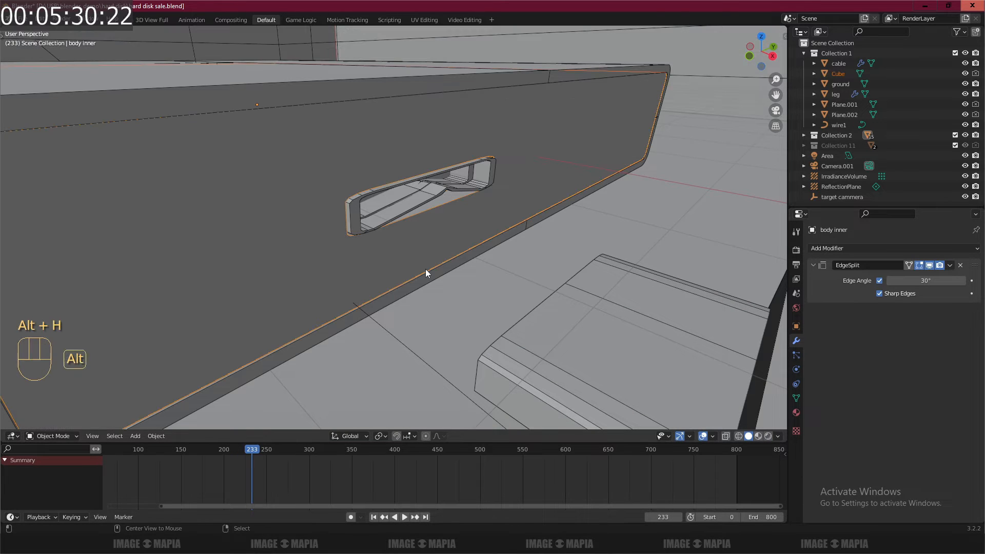
scroll(426, 269, down, 2)
middle_drag(426, 268, 444, 260)
scroll(417, 272, down, 1)
scroll(422, 271, down, 4)
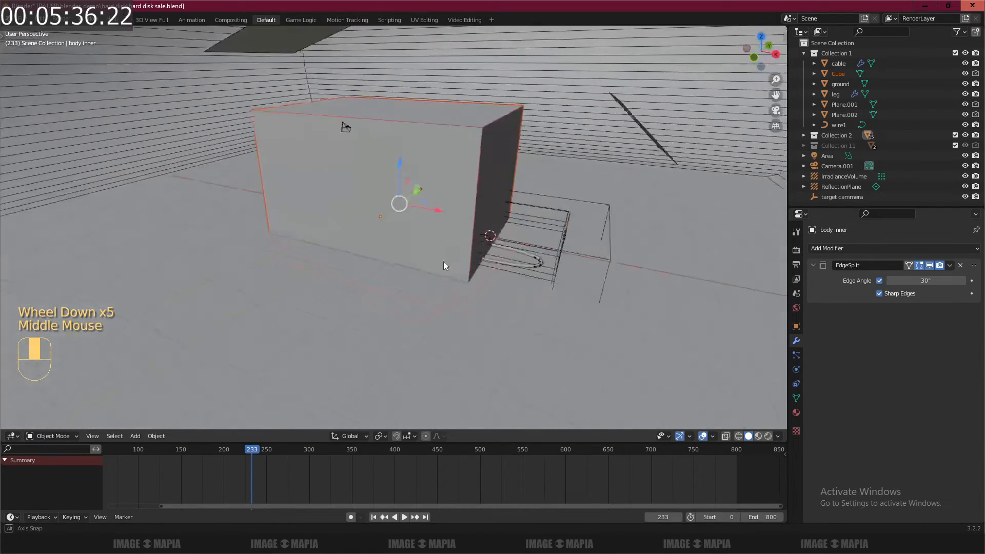
scroll(445, 260, down, 2)
scroll(445, 217, up, 3)
scroll(436, 200, down, 2)
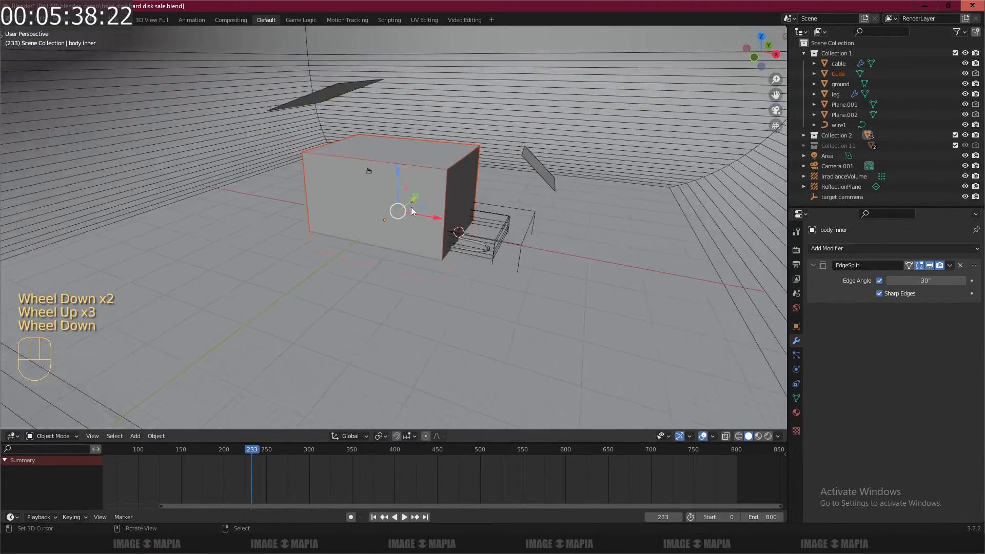
right_click(425, 187)
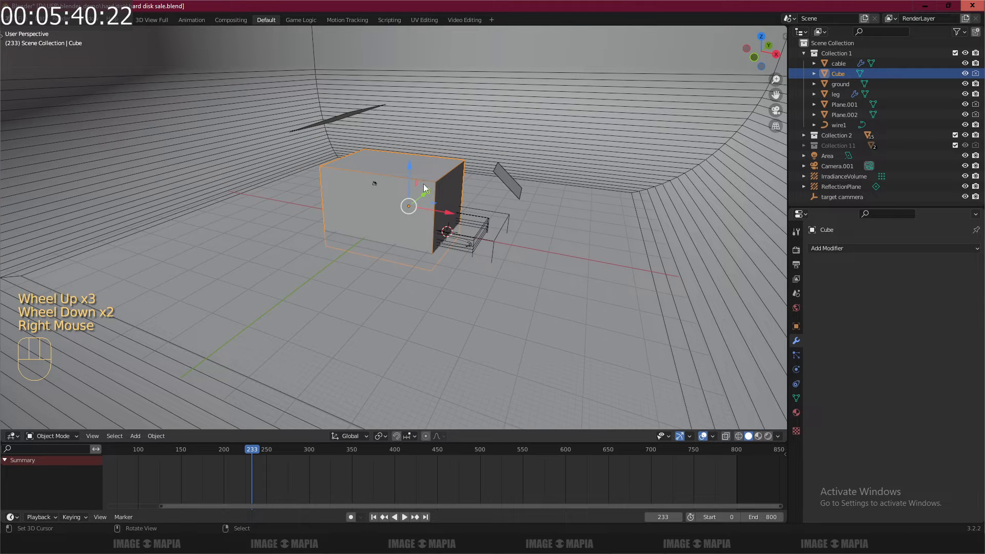
drag(409, 168, 416, 128)
key(x)
click(417, 128)
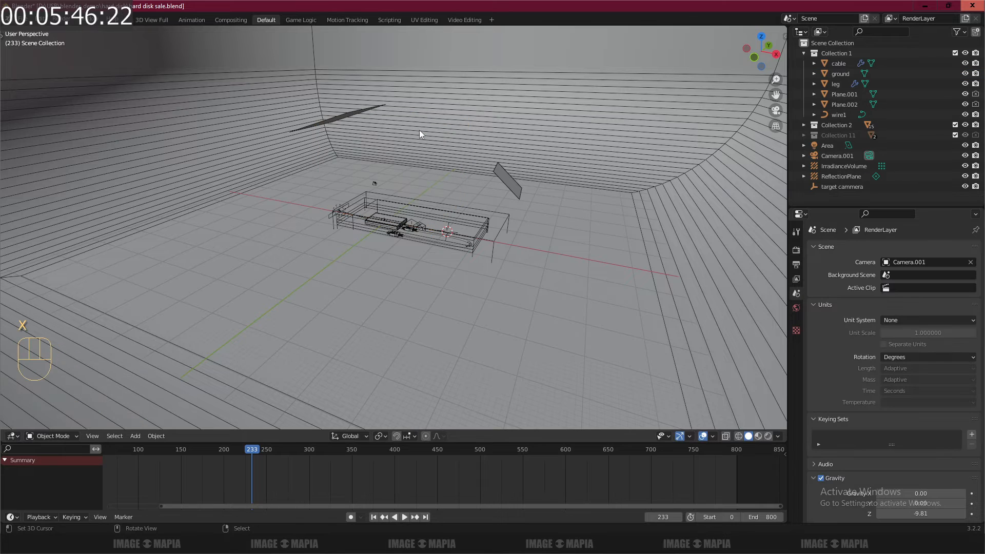
Save the blend file.
scroll(442, 217, up, 7)
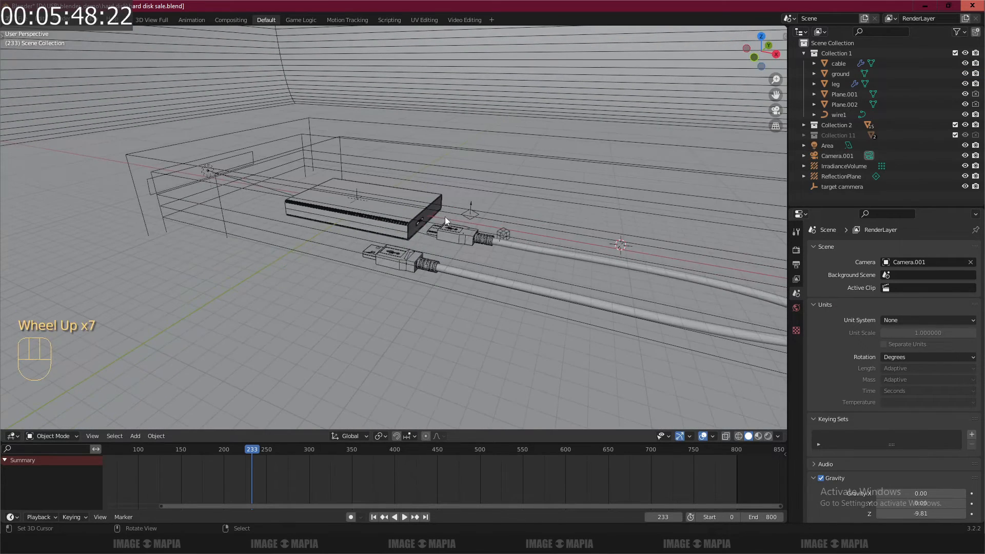
scroll(445, 216, down, 2)
key(ctrl+s)
Turn off the wireframe overlay in the viewport.
middle_drag(446, 217, 468, 194)
scroll(453, 215, down, 5)
scroll(419, 185, up, 1)
scroll(420, 185, up, 5)
scroll(429, 205, up, 5)
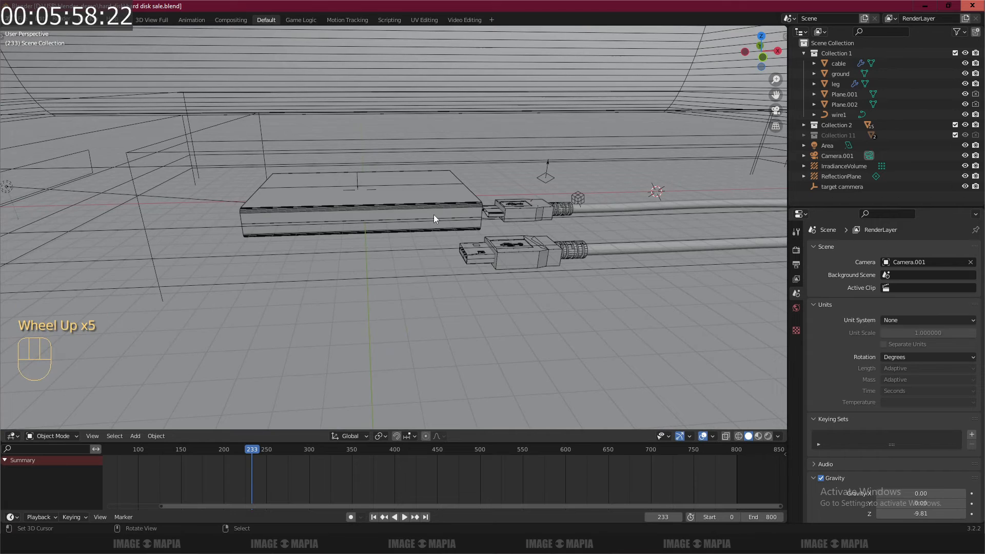
middle_drag(395, 226, 426, 232)
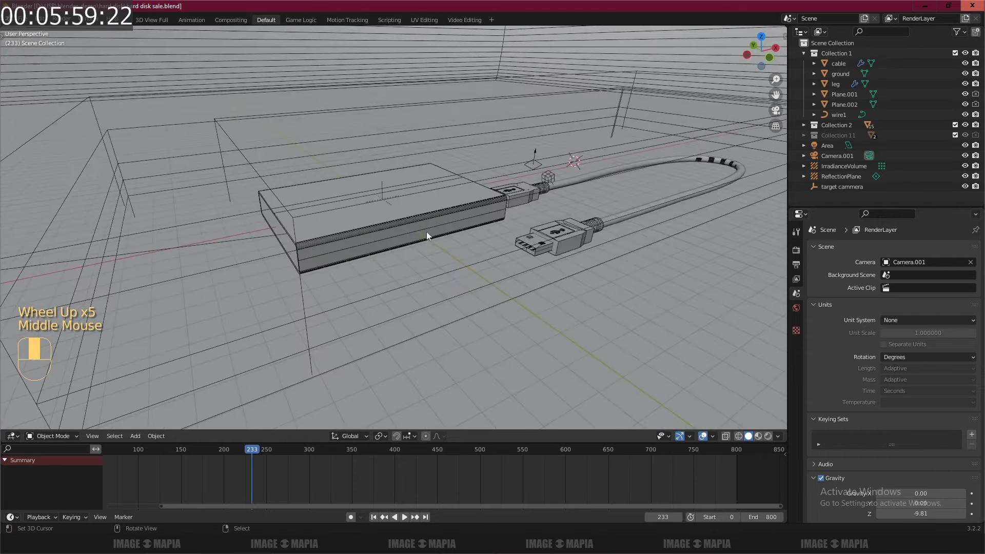
click(712, 437)
click(649, 351)
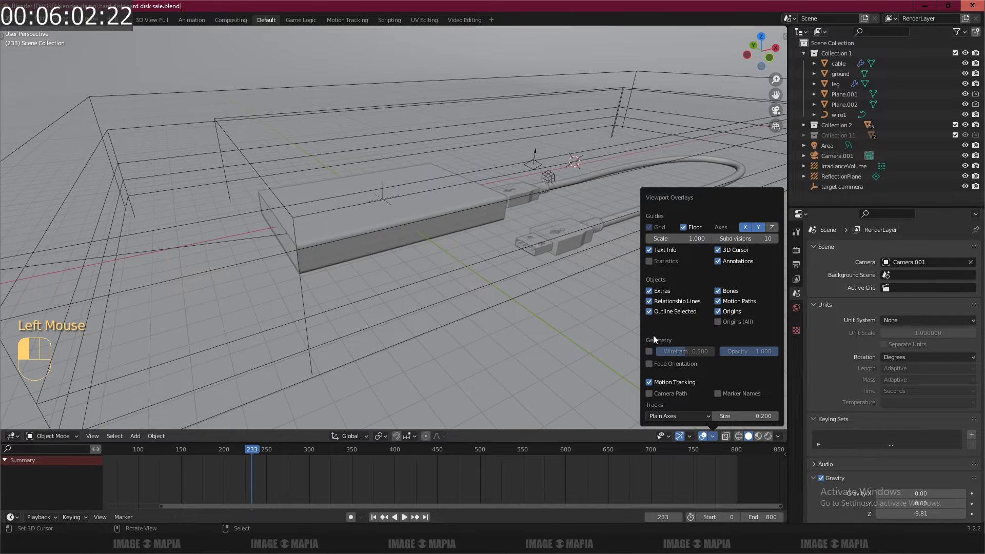
Select the IrradianceVolume and the ReflectionPlane in turn and examine their light probe settings.
scroll(567, 234, up, 2)
scroll(574, 230, down, 2)
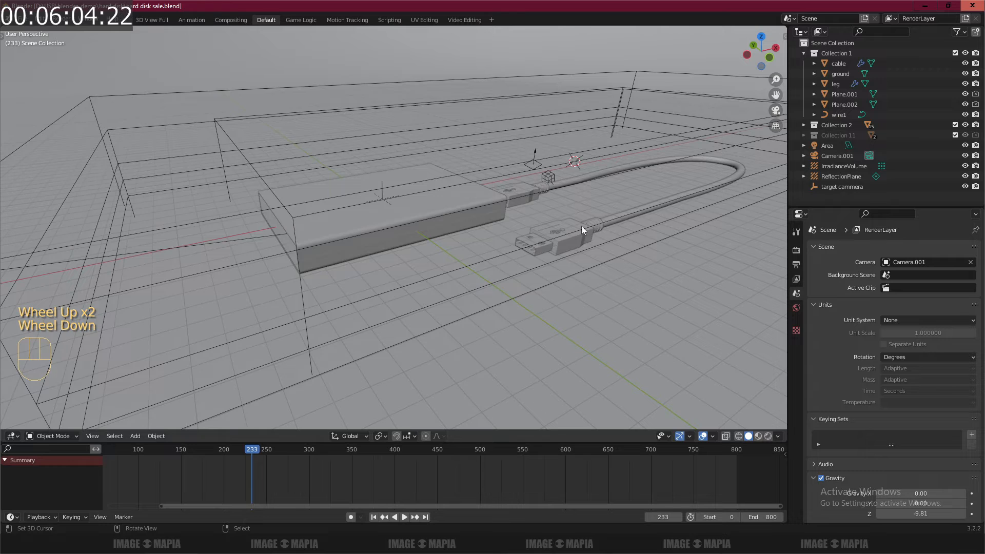
middle_drag(580, 226, 545, 220)
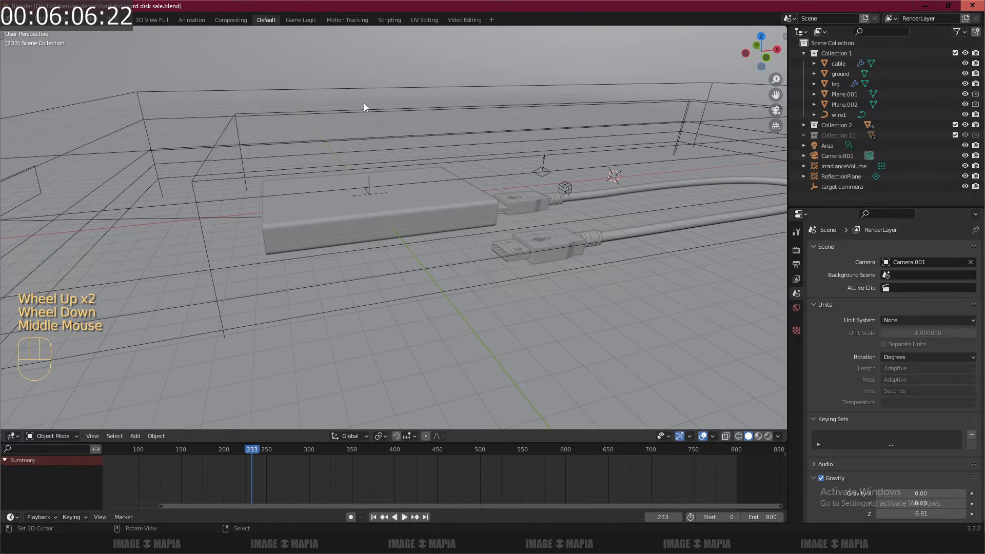
right_click(365, 89)
click(797, 371)
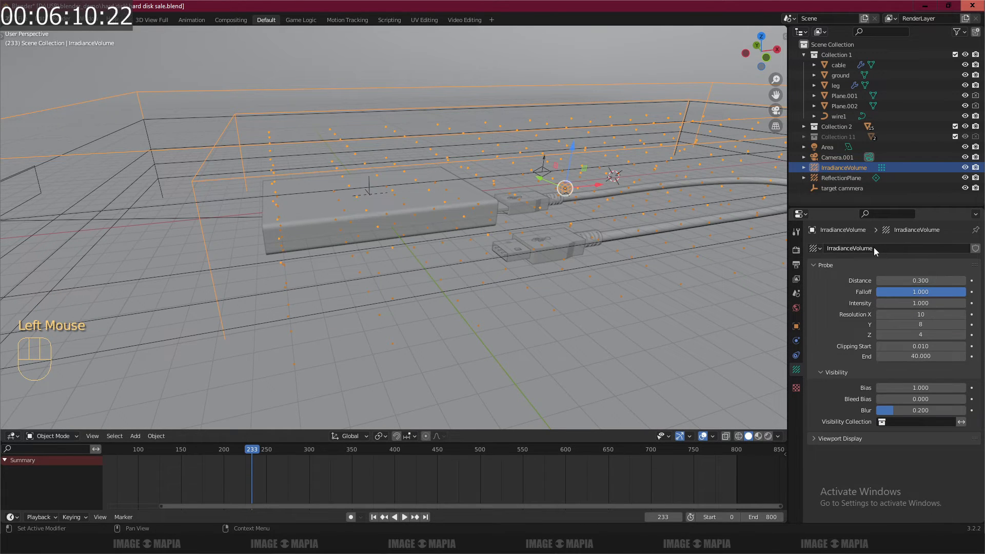
middle_drag(576, 282, 607, 272)
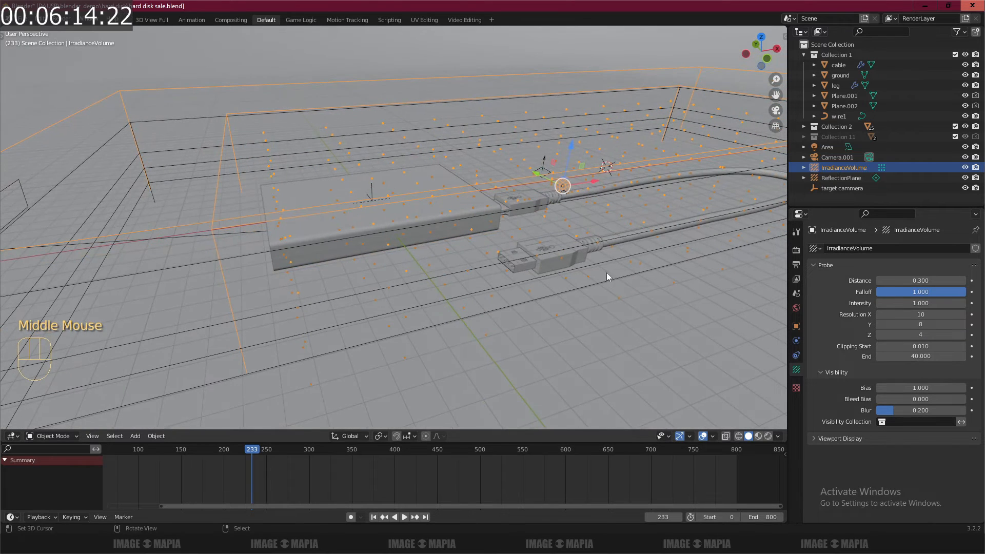
click(832, 177)
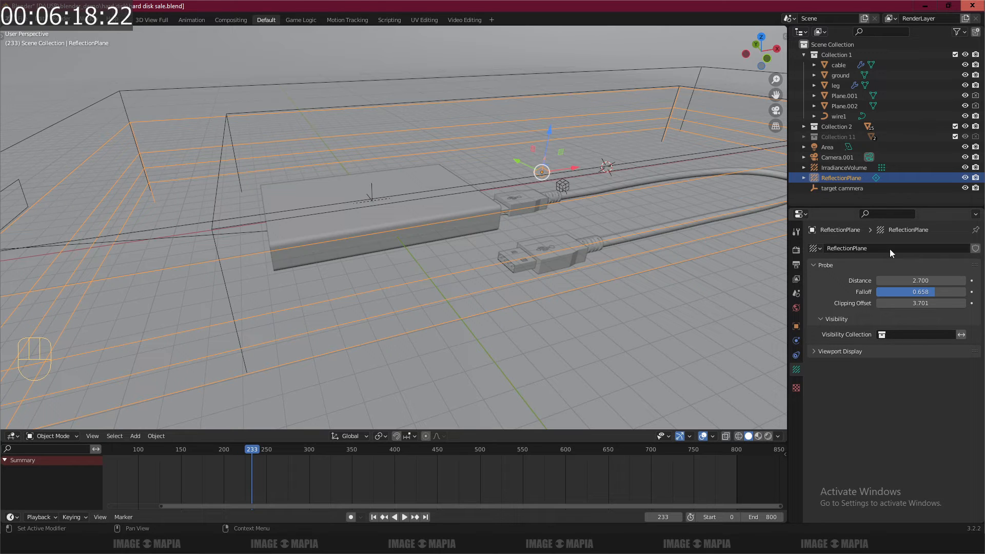
Select the "target cammera" empty and scale it up uniformly by 4.091.
click(829, 189)
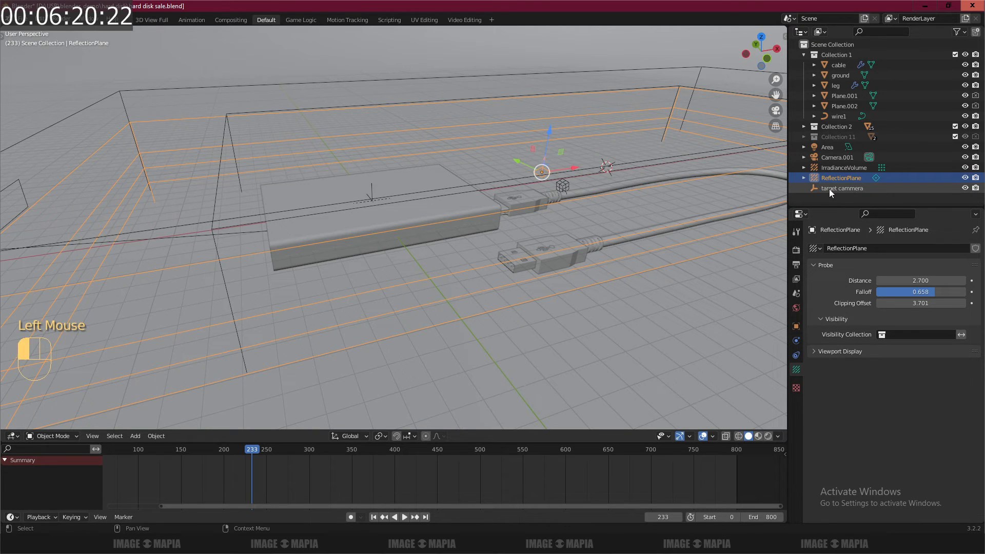
mouse_move(409, 263)
middle_down()
mouse_move(479, 259)
mouse_move(420, 251)
mouse_move(402, 266)
middle_up()
scroll(402, 265, up, 4)
scroll(413, 186, down, 2)
key(s)
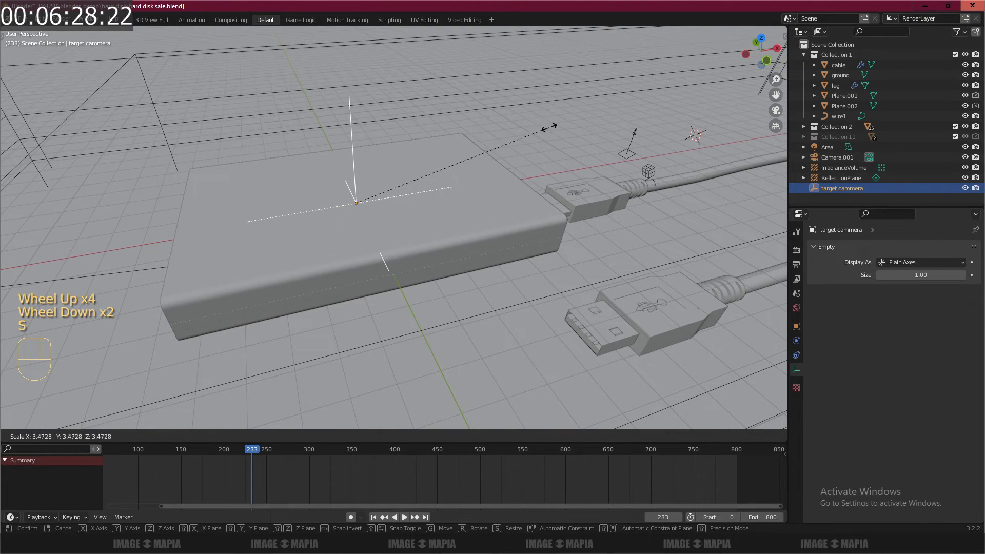
click(582, 115)
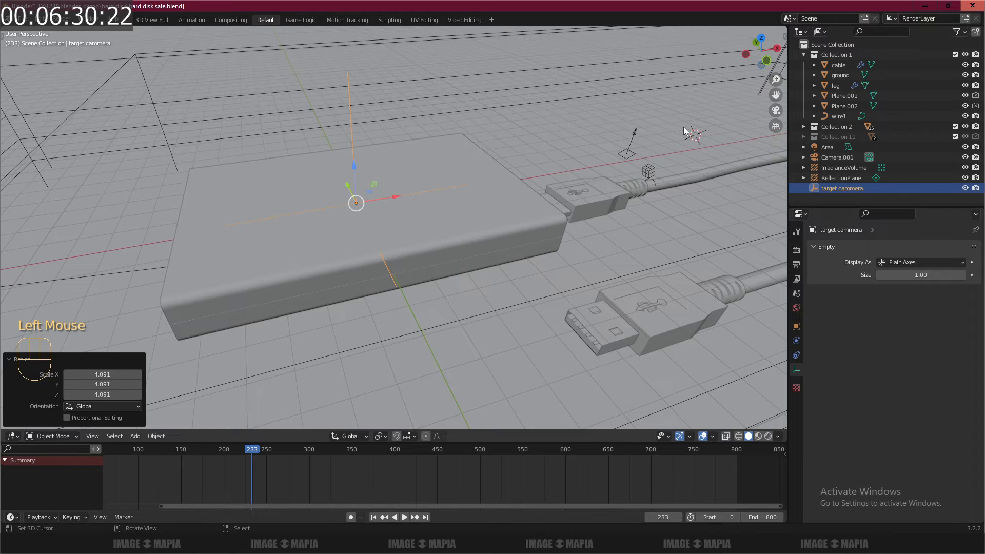
Select the Area light and examine its light settings and its placement beside the drive.
right_click(635, 135)
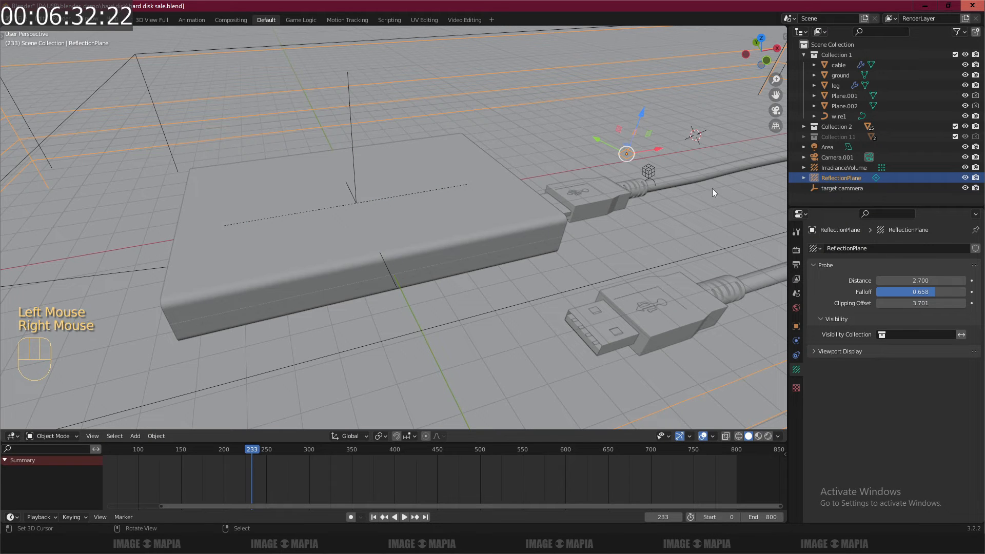
click(826, 147)
scroll(361, 265, down, 2)
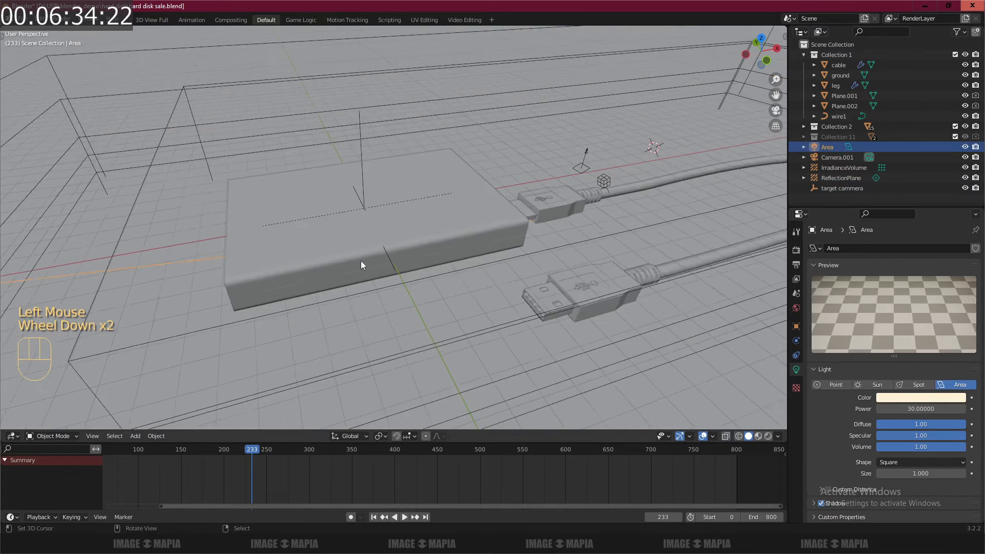
scroll(361, 264, down, 5)
mouse_move(381, 270)
middle_down()
mouse_move(358, 263)
mouse_move(358, 272)
mouse_move(380, 273)
mouse_move(377, 263)
mouse_move(387, 259)
middle_up()
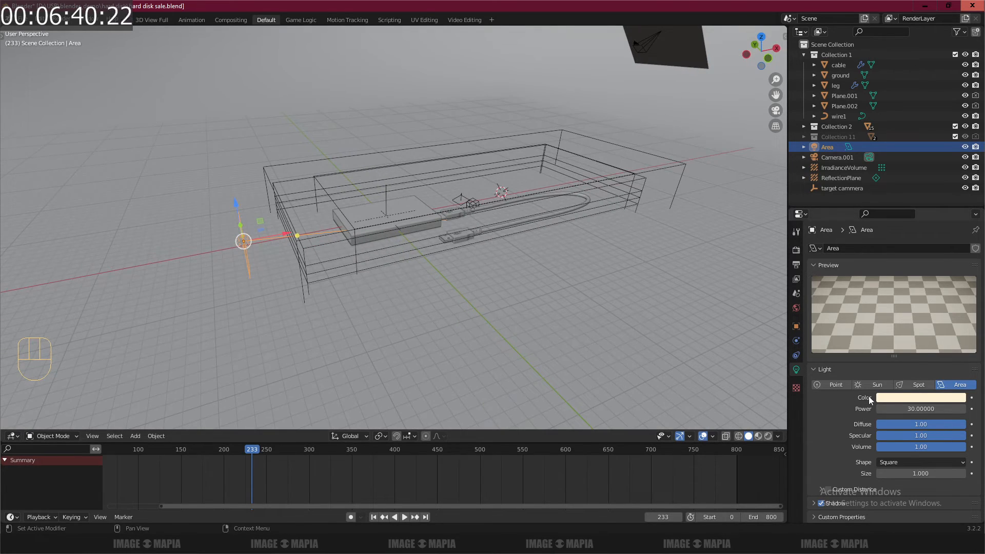
mouse_move(509, 223)
middle_down()
mouse_move(451, 233)
mouse_move(507, 237)
middle_up()
scroll(433, 229, up, 2)
scroll(434, 233, up, 2)
scroll(435, 231, down, 2)
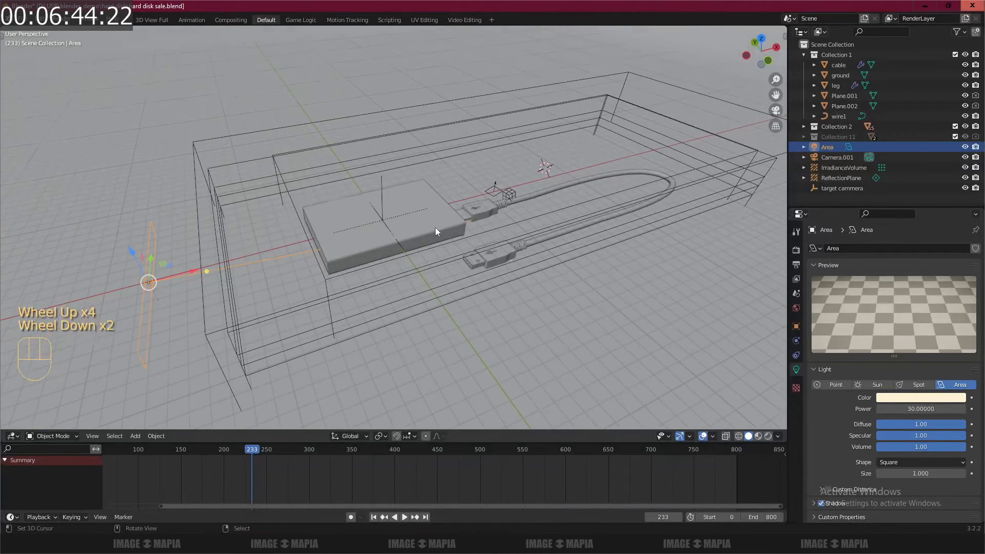
middle_drag(435, 226, 436, 212)
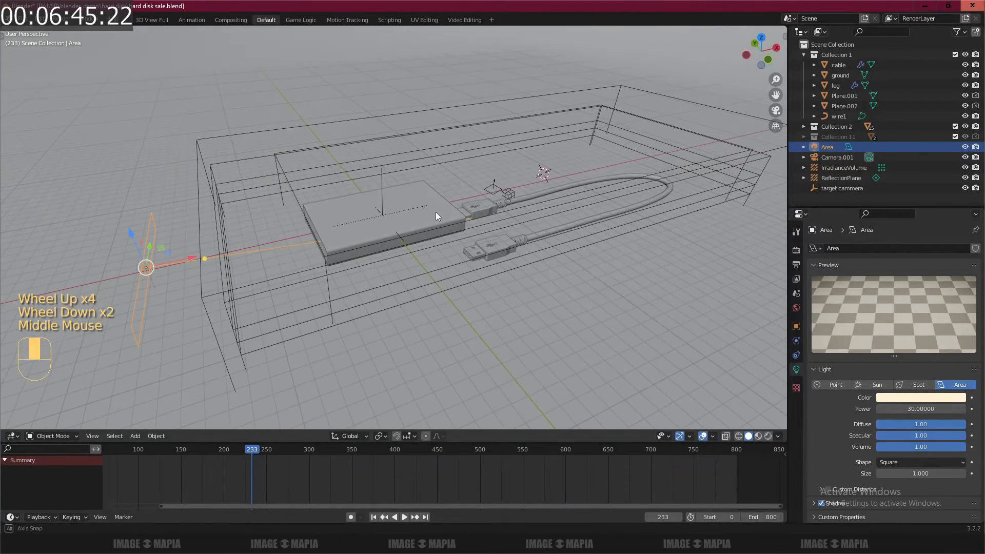
Switch the viewport to Rendered shading and view the scene with overlays hidden, turning them back on.
click(768, 436)
click(703, 436)
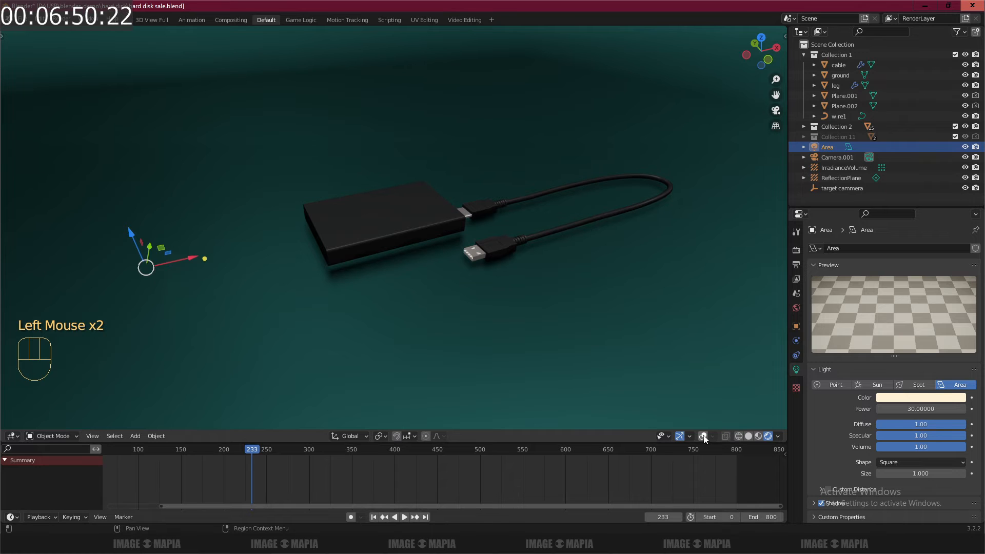
click(703, 437)
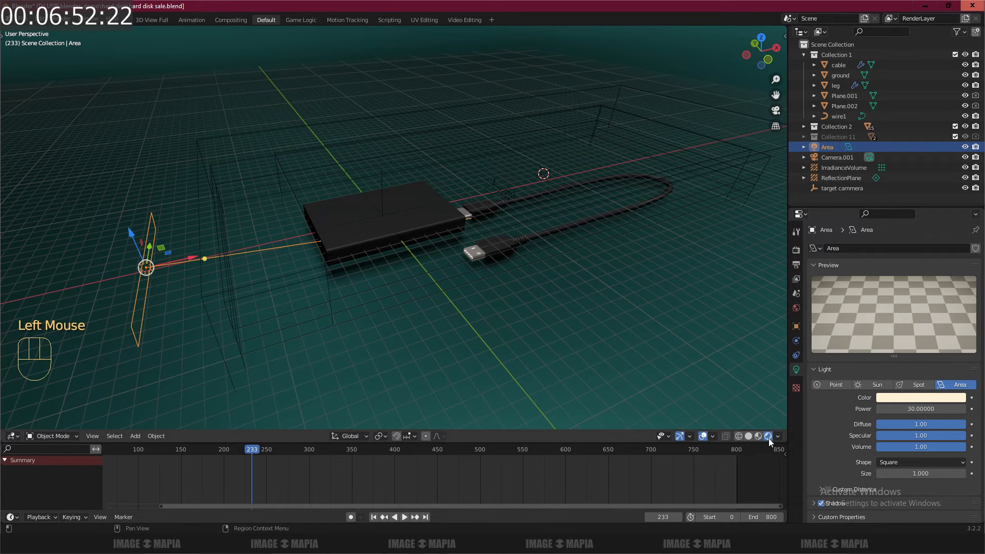
Return the viewport to Solid shading, and render the RenderLayer from its Render Layers node in the Compositing workspace.
click(748, 436)
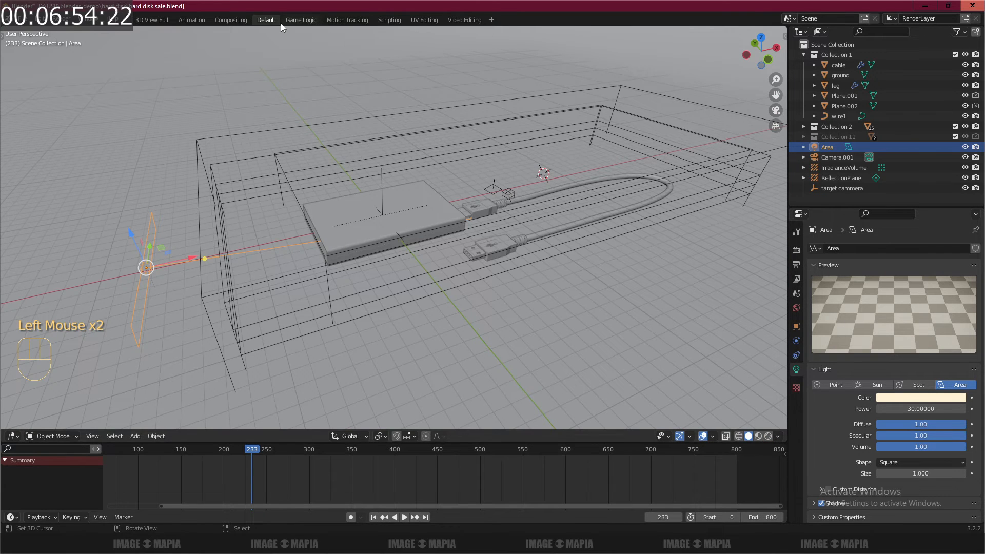
click(226, 21)
key(Home)
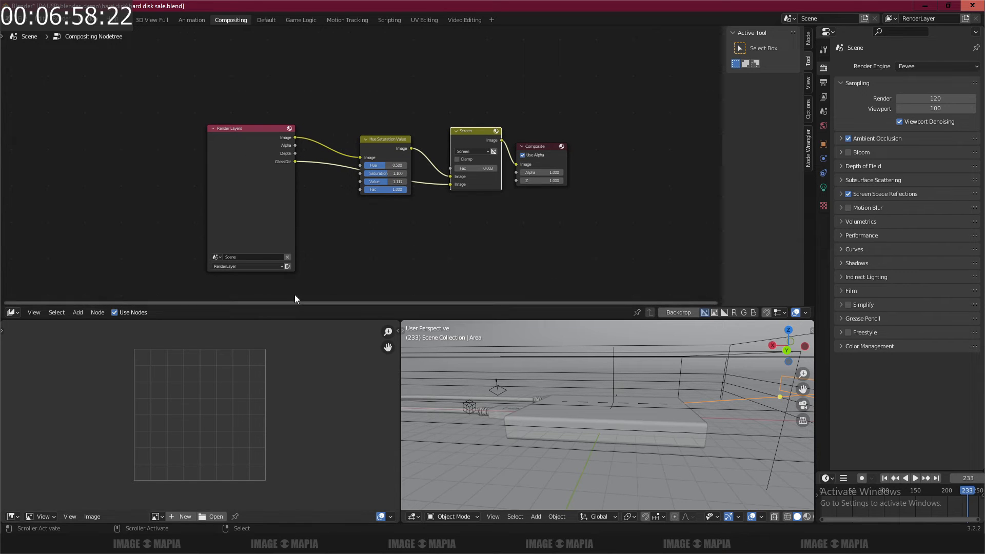
click(287, 267)
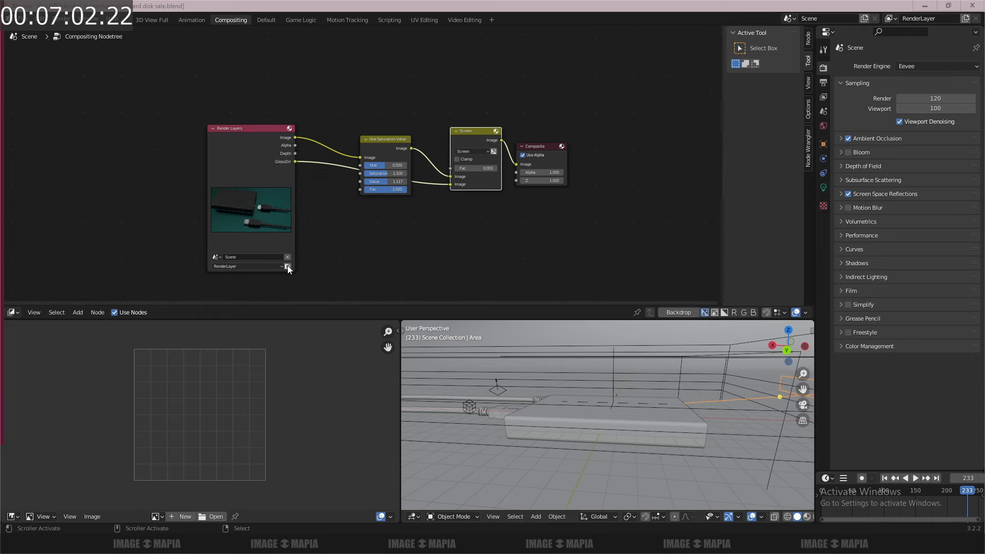
Display the Render Result in the image editor and enlarge that editor beneath the compositing nodes.
click(159, 516)
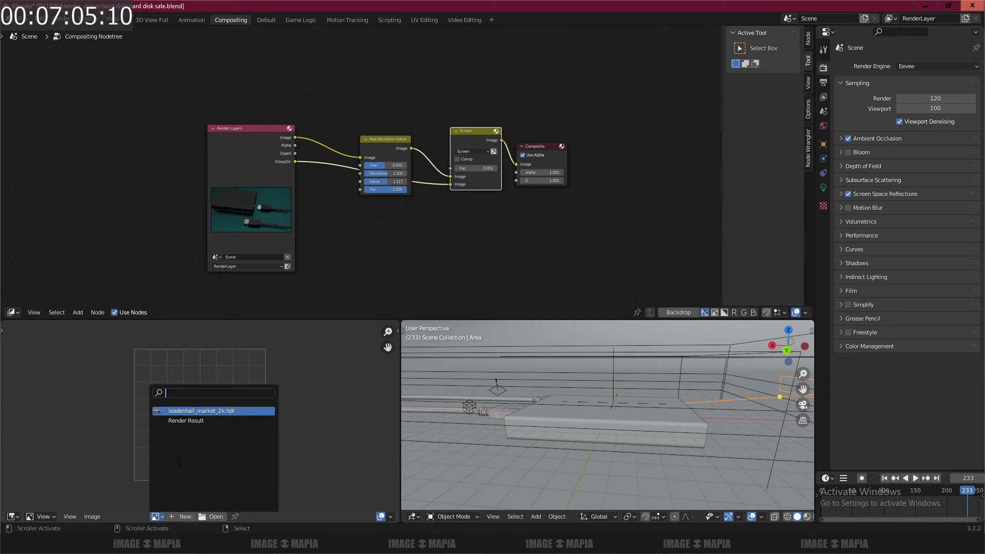
click(217, 419)
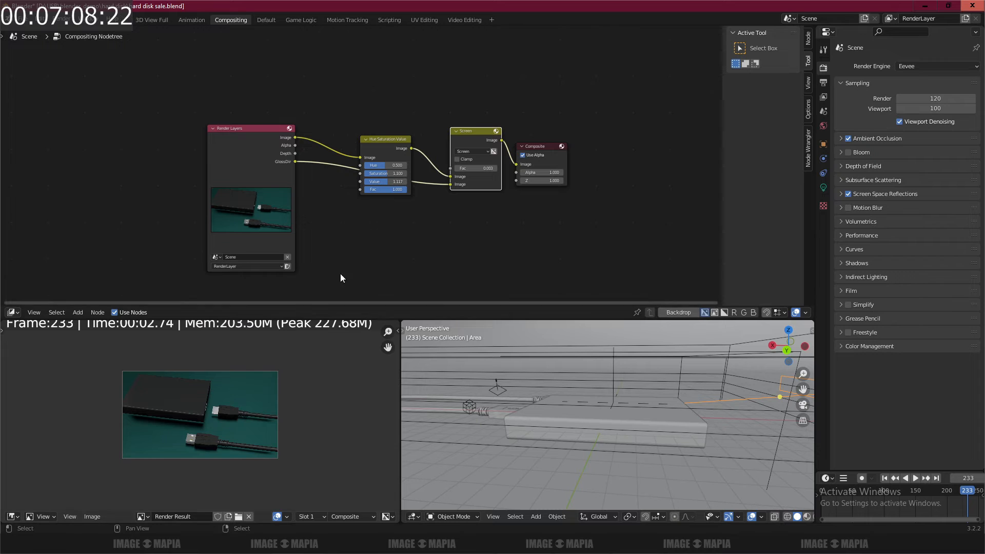
scroll(227, 397, up, 2)
middle_drag(380, 204, 378, 255)
scroll(372, 263, up, 3)
drag(349, 319, 348, 264)
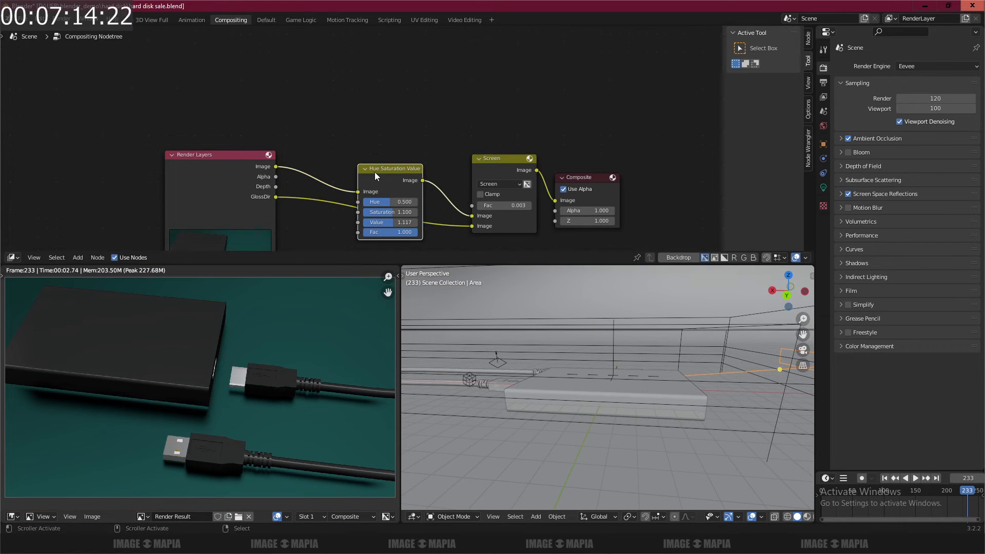
Mute and unmute the Hue Saturation Value node repeatedly to compare its effect on the render.
key(m)
key(m)
key(m)
key(m)
Select the Screen mix node and toggle its mute repeatedly to compare the render with and without it.
click(497, 157)
key(m)
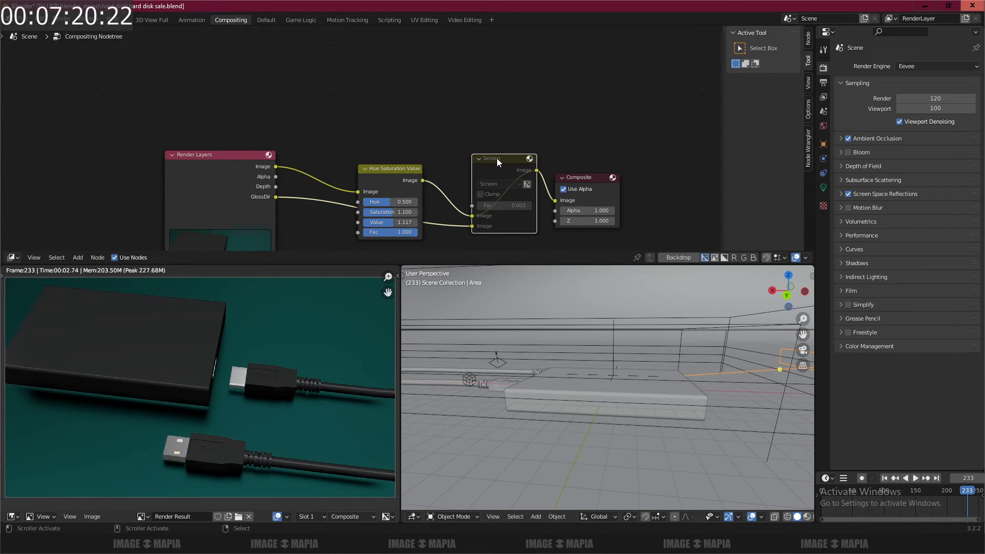
key(m)
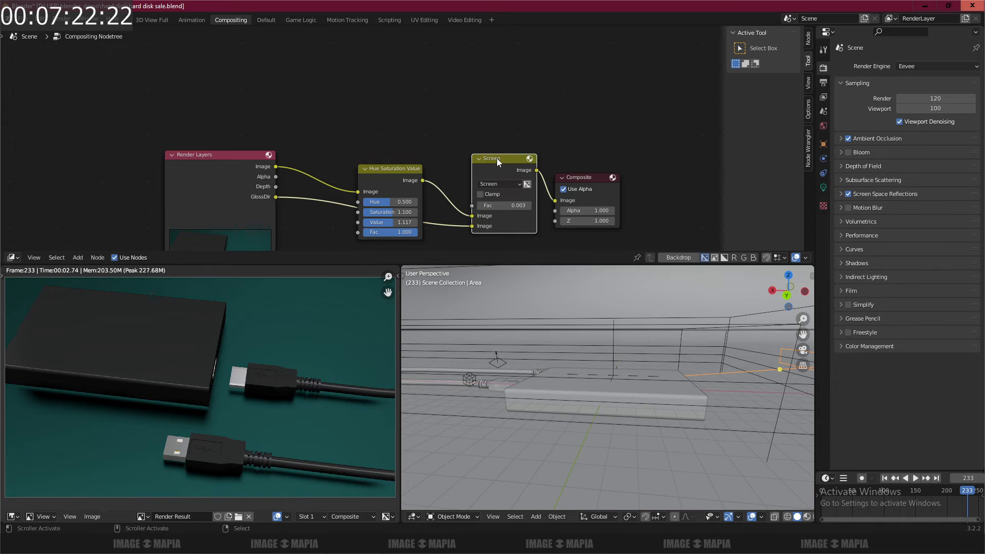
key(m)
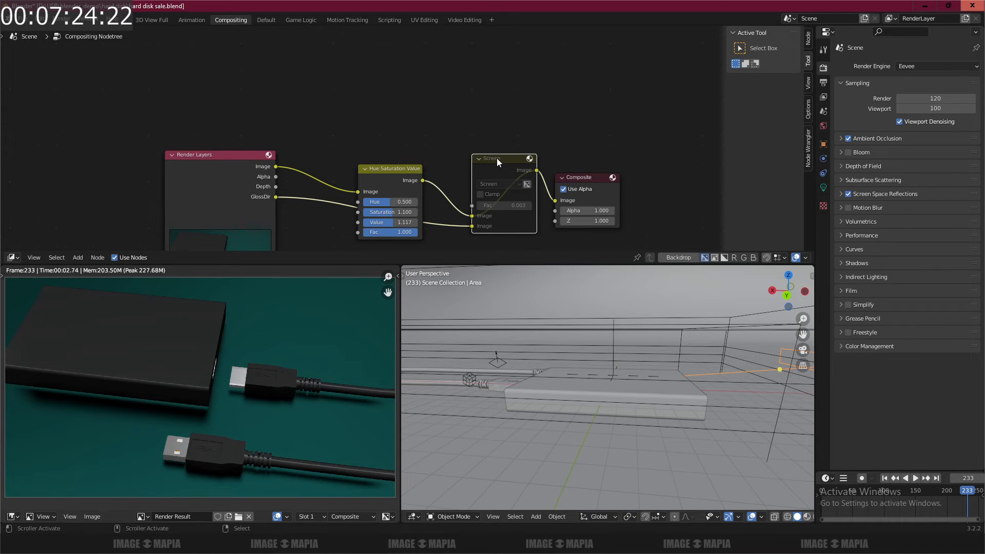
key(m)
key(m)
key(m)
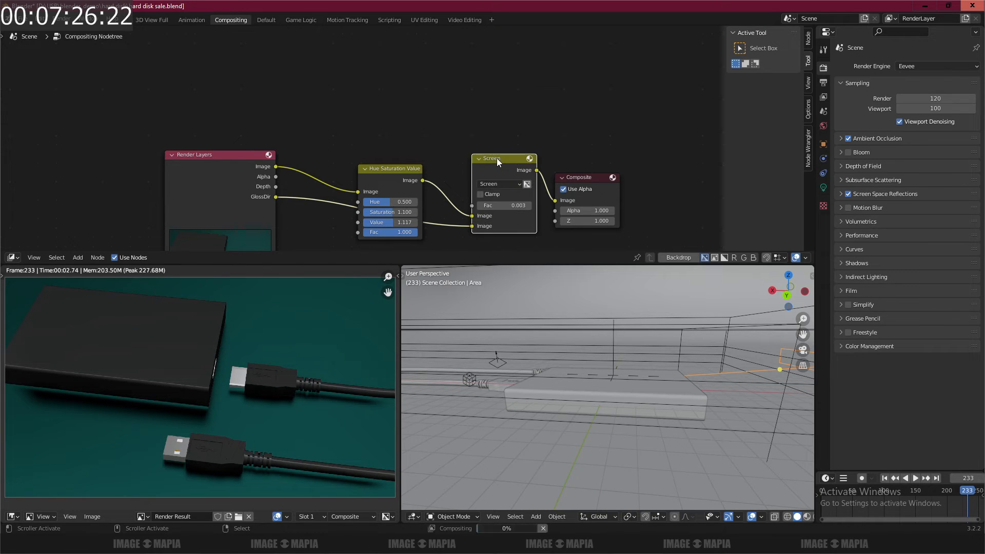
key(m)
key(m)
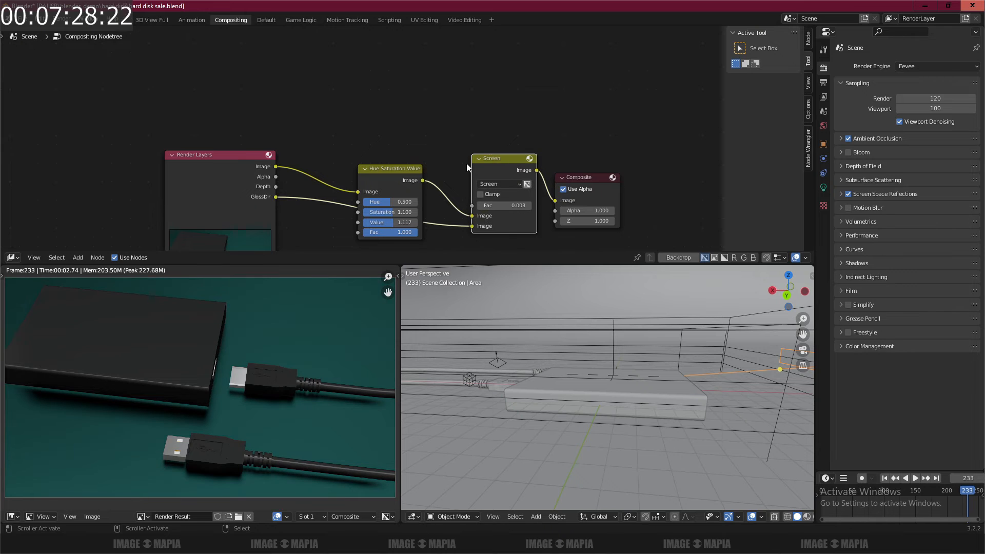
scroll(503, 136, down, 2)
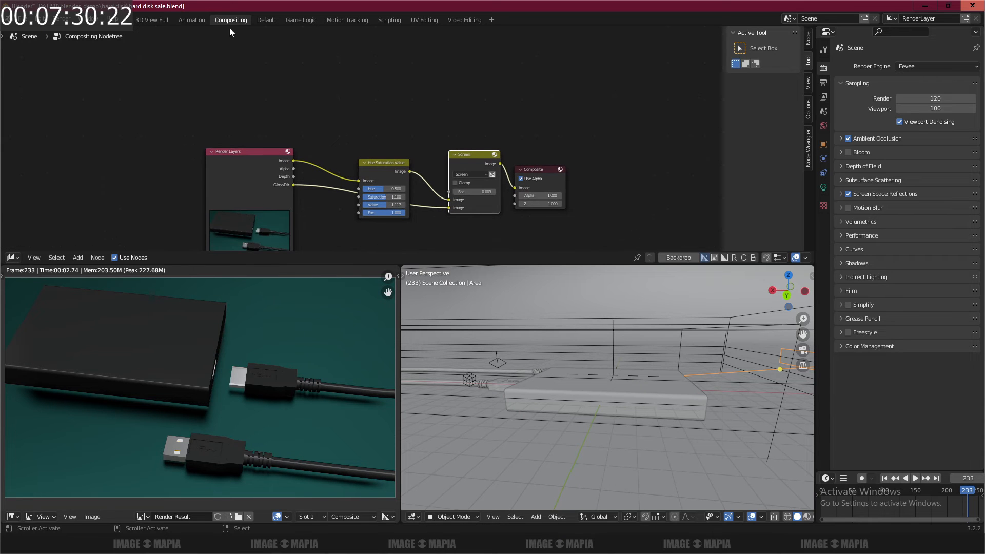
Select the hard drive's body in the Default workspace and add a general Shading workspace.
click(422, 19)
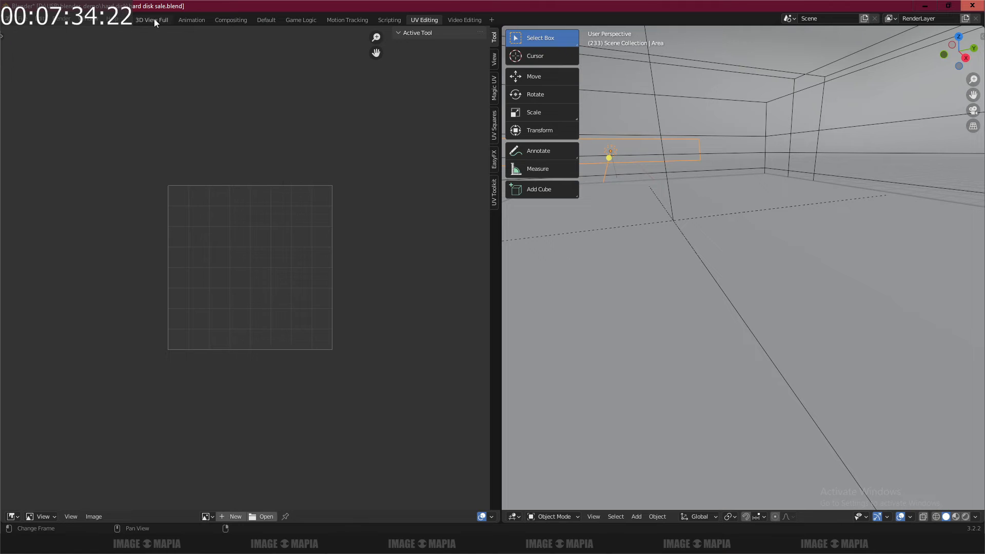
click(272, 20)
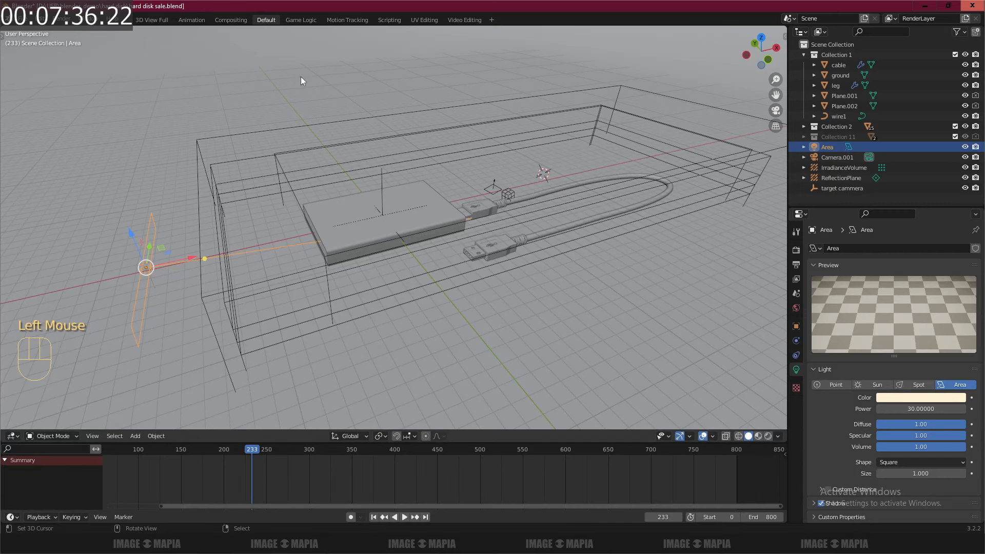
right_click(390, 226)
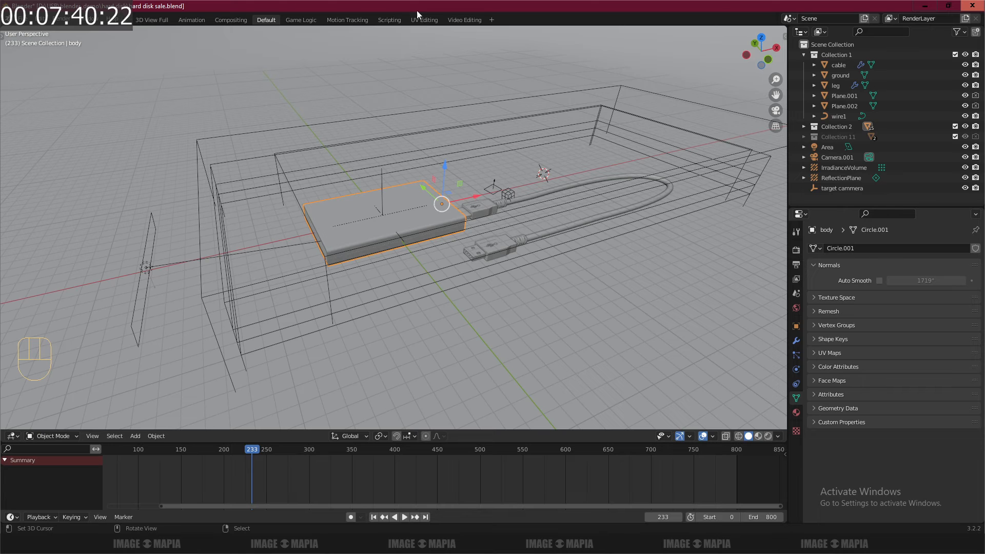
click(492, 20)
mouse_move(469, 39)
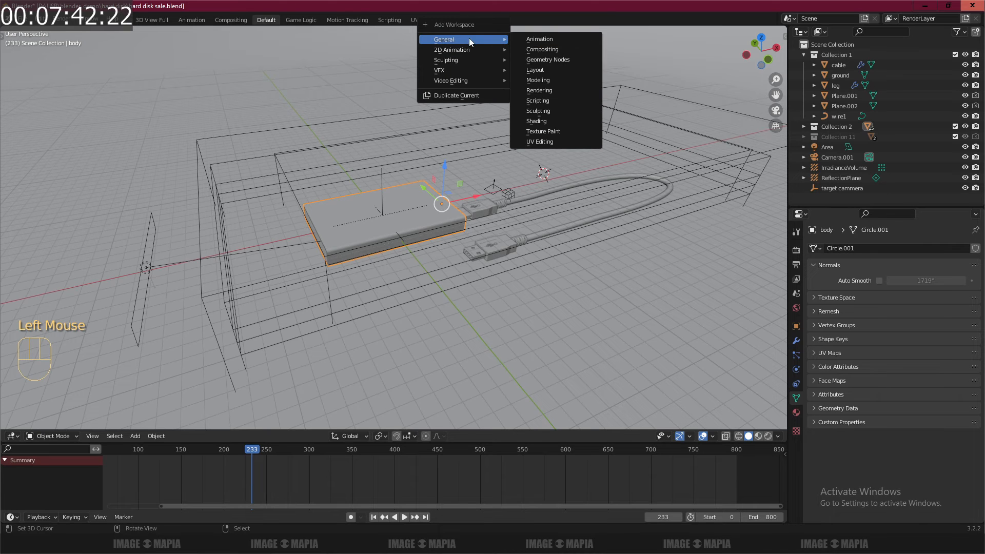
click(543, 121)
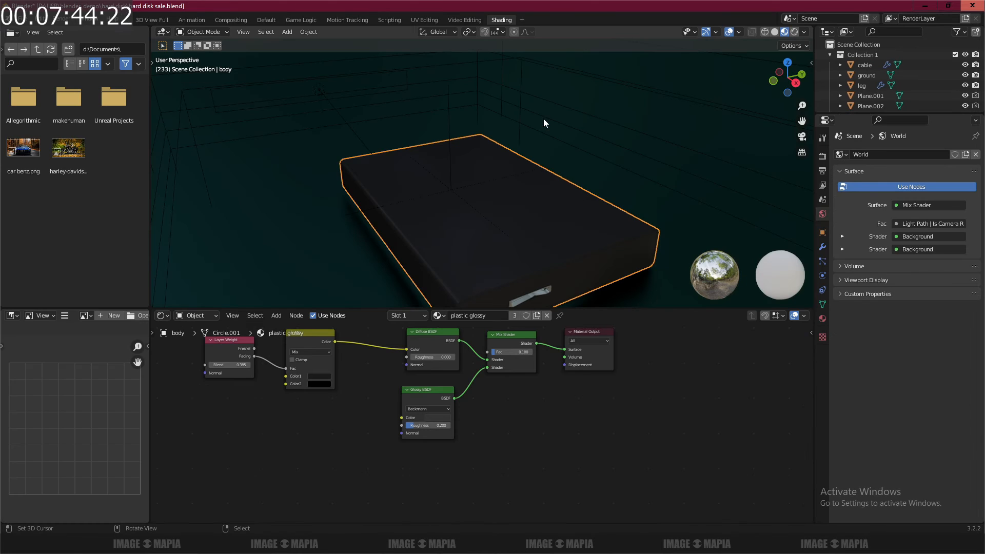
Examine the drive body and its "plastic glossy" material nodes, giving the shader editor more height.
middle_drag(537, 257, 631, 229)
scroll(436, 438, up, 3)
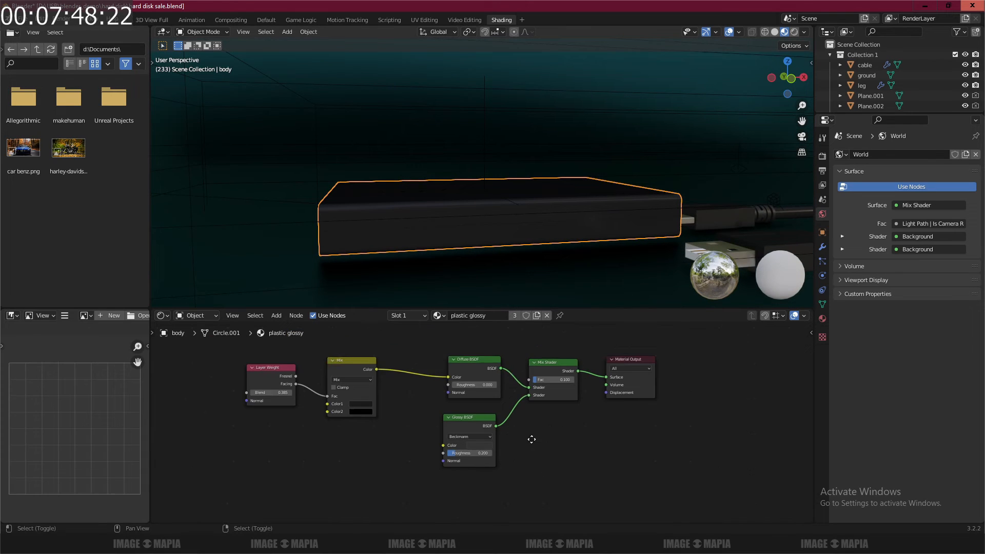
middle_drag(423, 424, 475, 443)
middle_drag(570, 279, 428, 228)
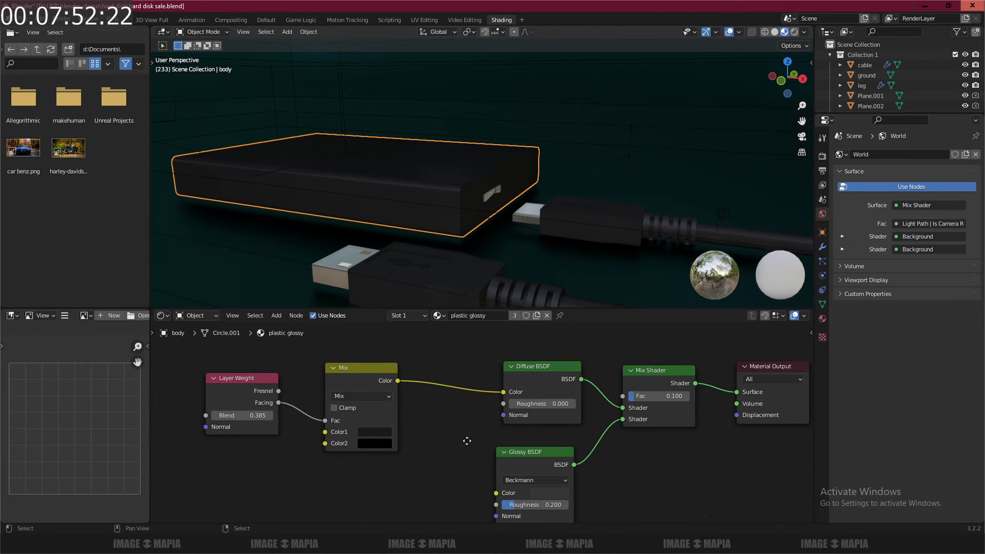
middle_drag(466, 440, 417, 431)
drag(600, 307, 601, 280)
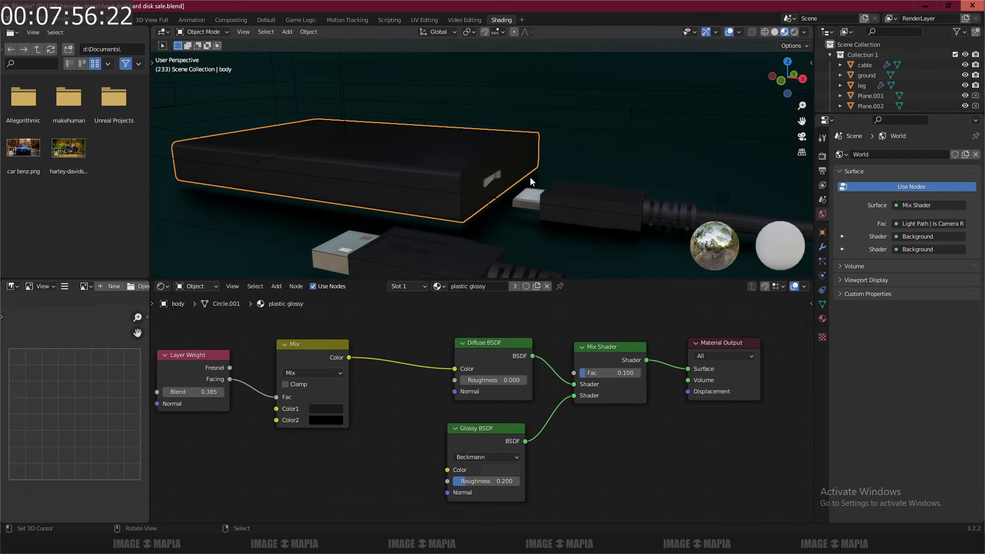
Select the metal USB plug near the drive's port and examine its "steel" material nodes.
click(521, 204)
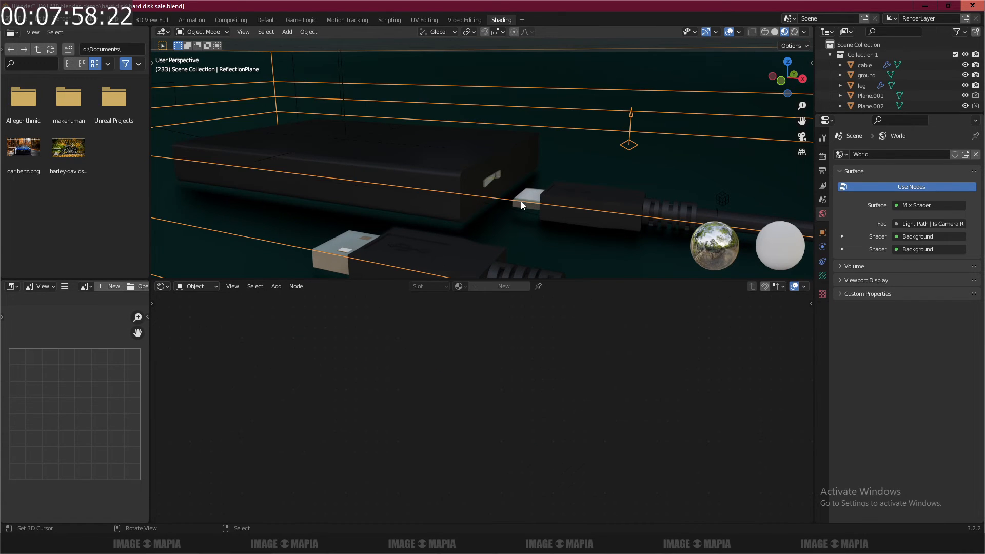
click(526, 197)
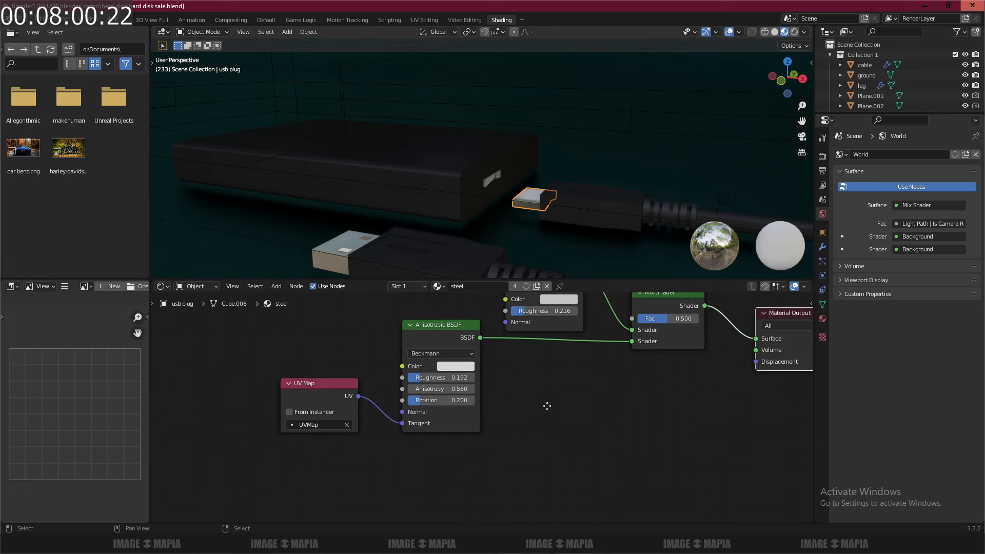
middle_drag(547, 406, 459, 461)
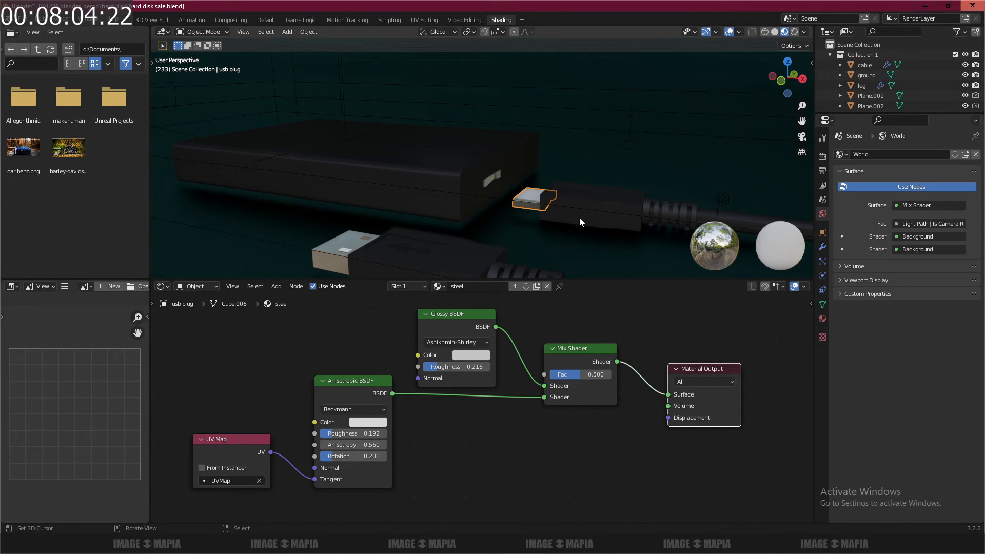
Select the USB body and spread out the Displacement and Material Output nodes of its "plastic matt" material.
click(585, 203)
middle_drag(356, 436, 426, 433)
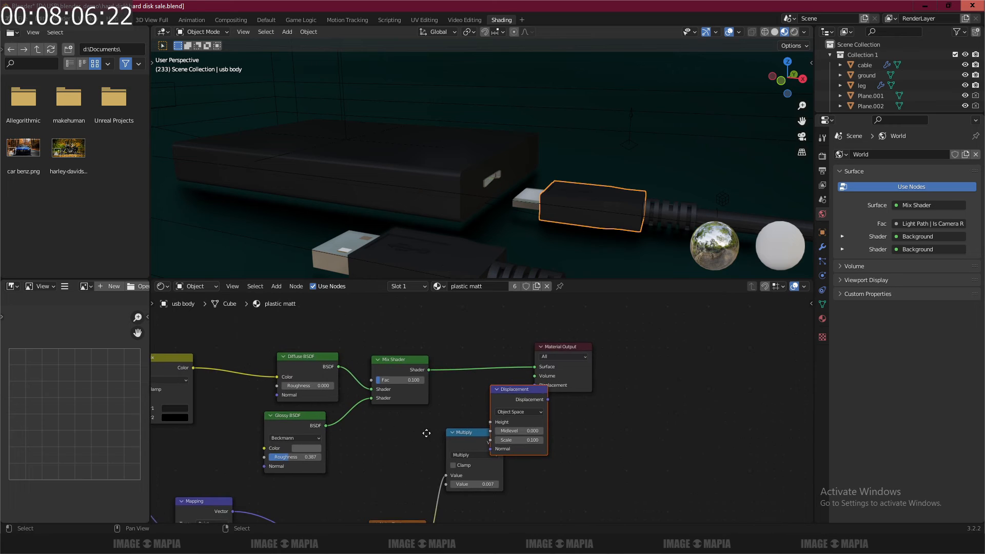
drag(506, 393, 465, 382)
drag(592, 341, 671, 329)
drag(493, 382, 563, 384)
middle_drag(502, 450, 639, 368)
scroll(595, 406, down, 4)
middle_drag(537, 411, 518, 432)
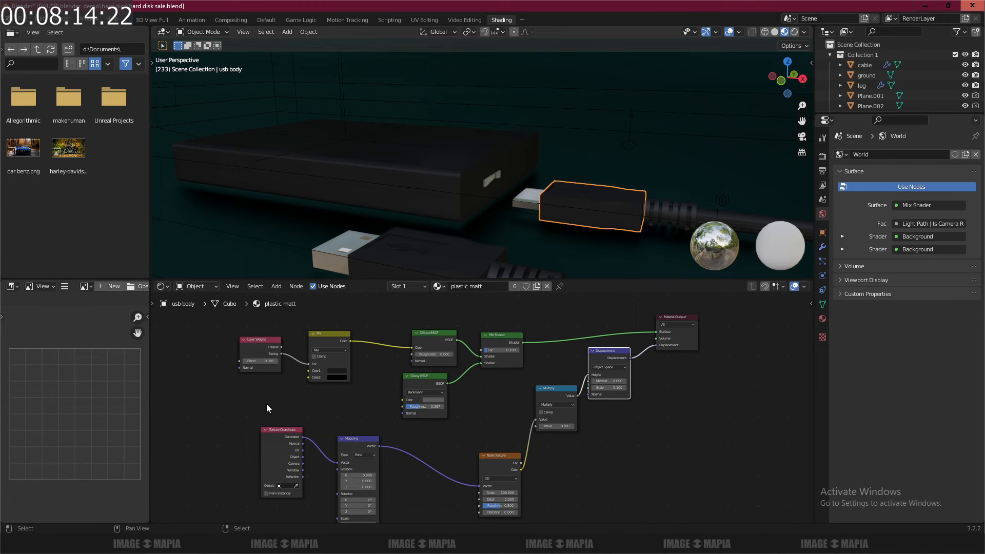
Inspect the Mix node's Color1 and Color2 in the "plastic matt" material, reading the colors as Hex values.
scroll(267, 408, up, 2)
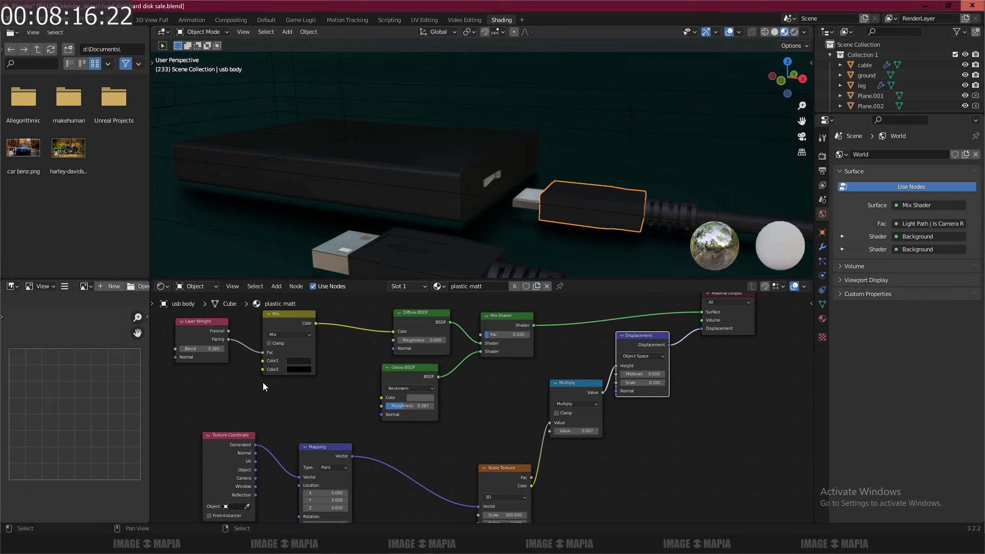
scroll(277, 378, up, 3)
scroll(469, 469, up, 3)
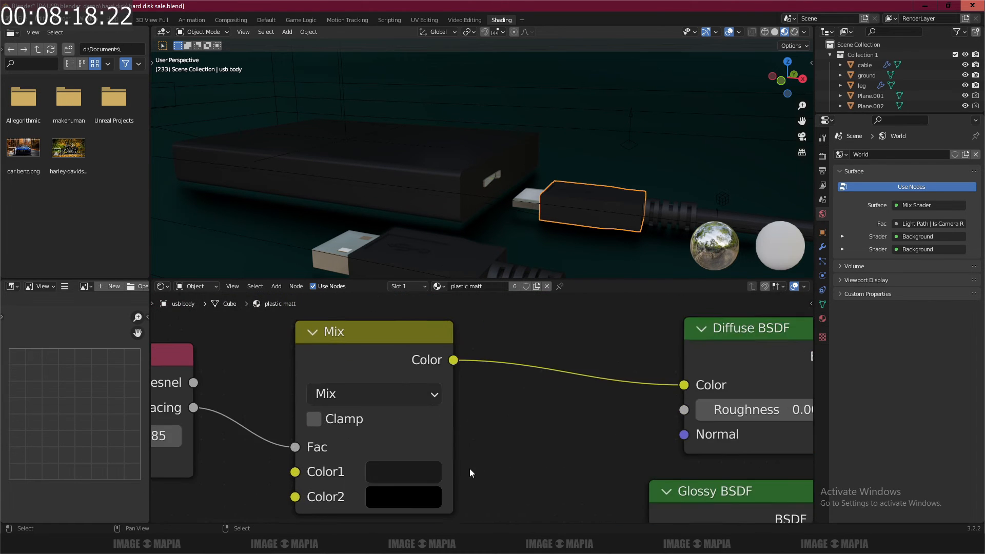
click(432, 429)
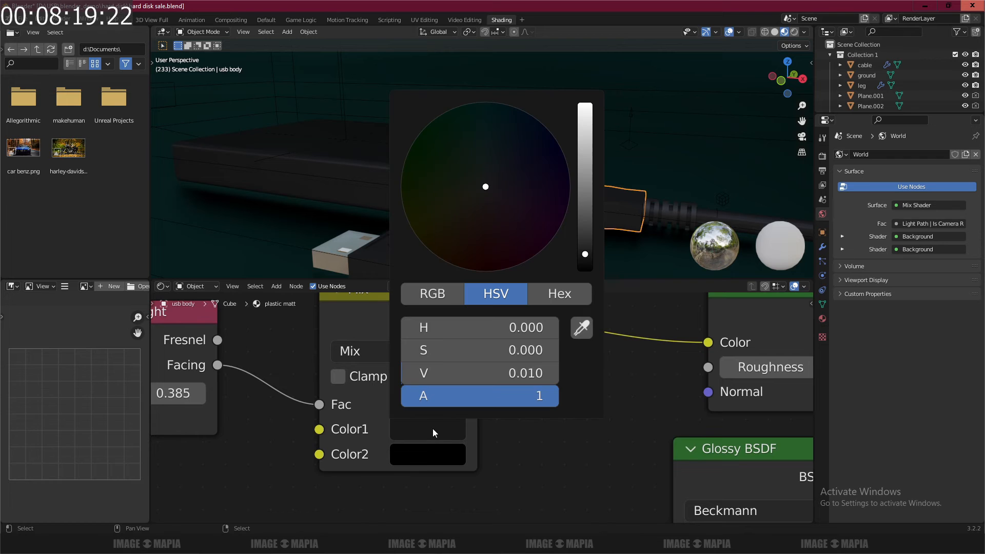
click(552, 295)
click(432, 455)
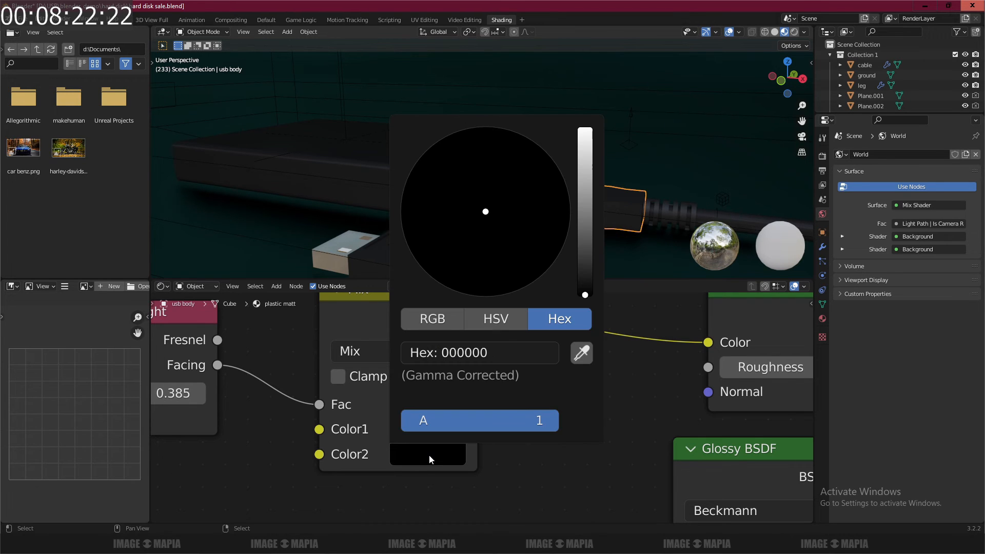
Examine the Texture Coordinate, Mapping, Noise Texture, Multiply and Displacement chain of the "plastic matt" material.
scroll(537, 428, down, 14)
middle_drag(529, 463, 464, 381)
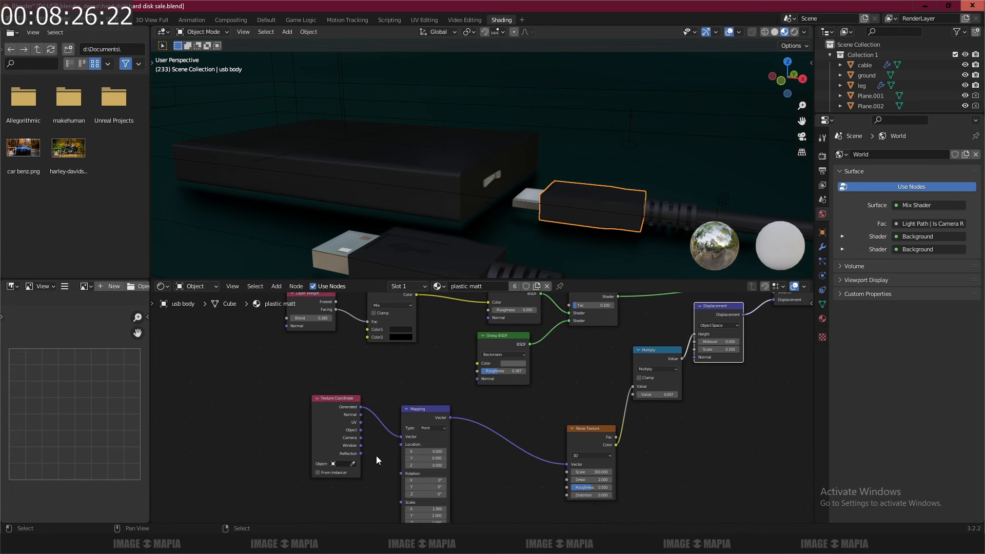
scroll(485, 444, up, 2)
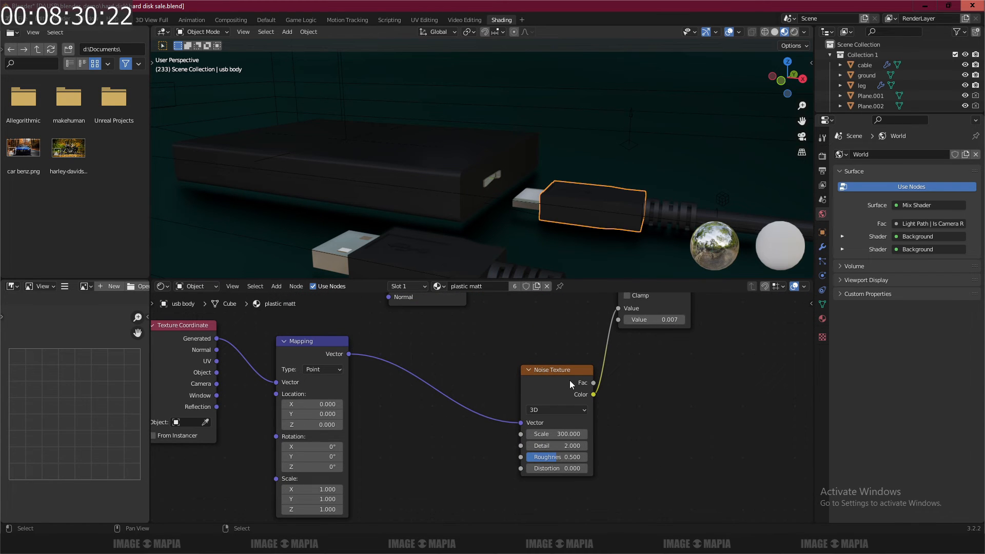
middle_drag(593, 367, 492, 470)
middle_drag(555, 411, 473, 481)
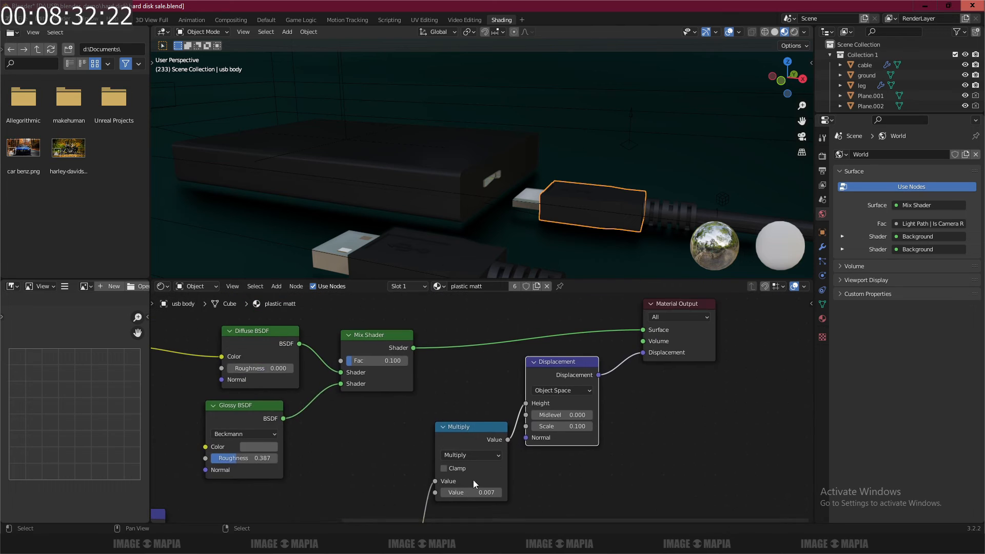
middle_drag(574, 408, 548, 472)
Select the drive's inner body, hide and reveal it to identify the part, and examine its "plastic matt" nodes.
click(477, 193)
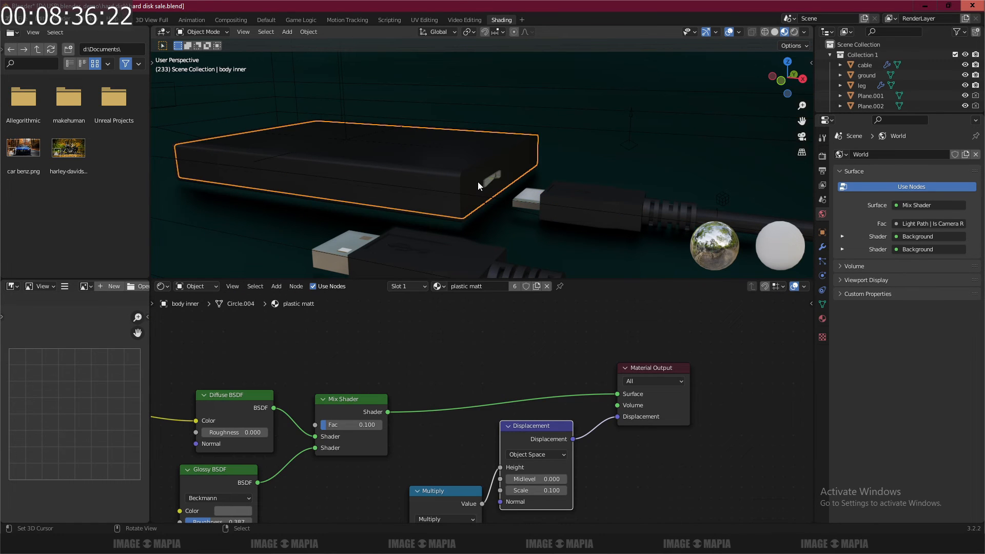
key(h)
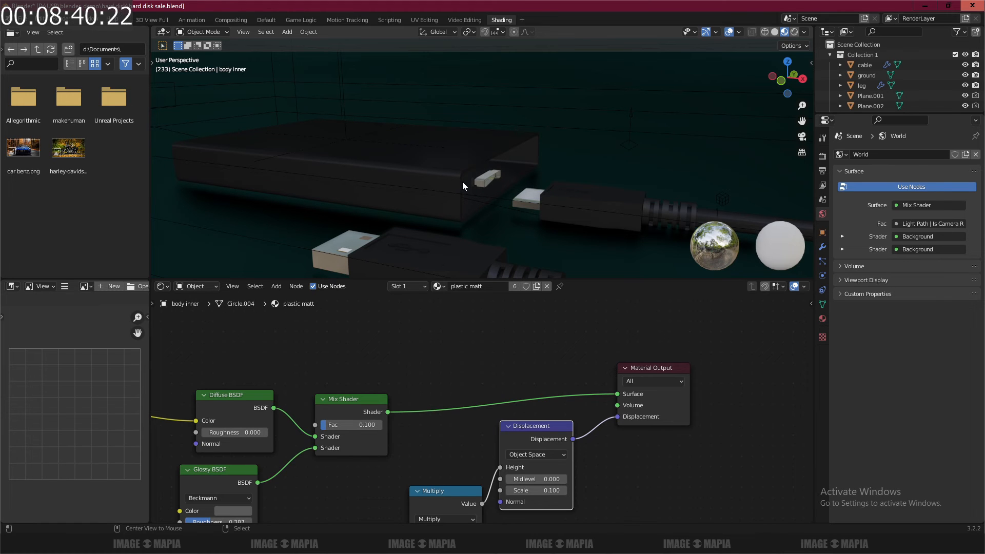
key(alt+h)
middle_drag(499, 472, 579, 332)
scroll(500, 380, down, 5)
scroll(506, 388, down, 1)
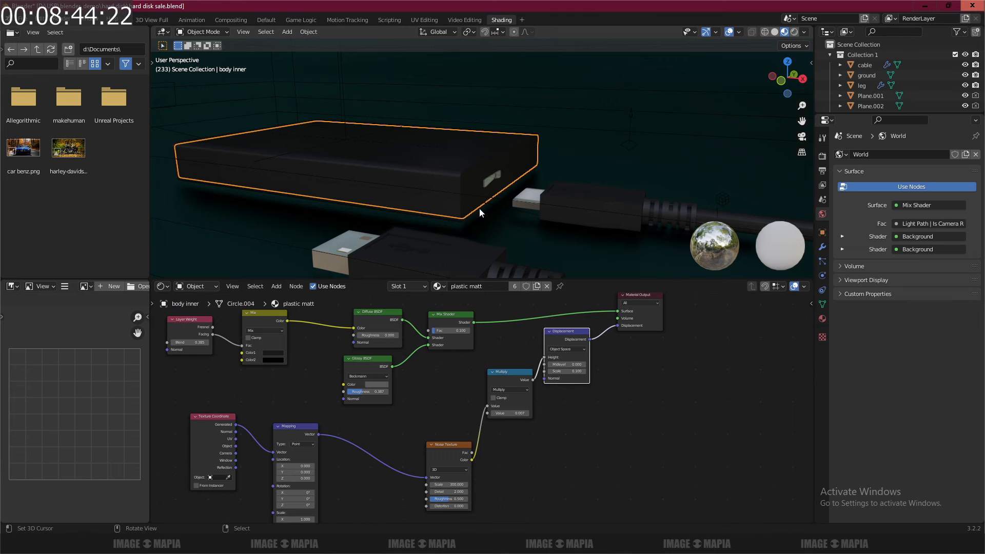
Select the drive's outer body and inspect the Mix node's Color1 and Color2 in its "plastic glossy" material.
click(452, 168)
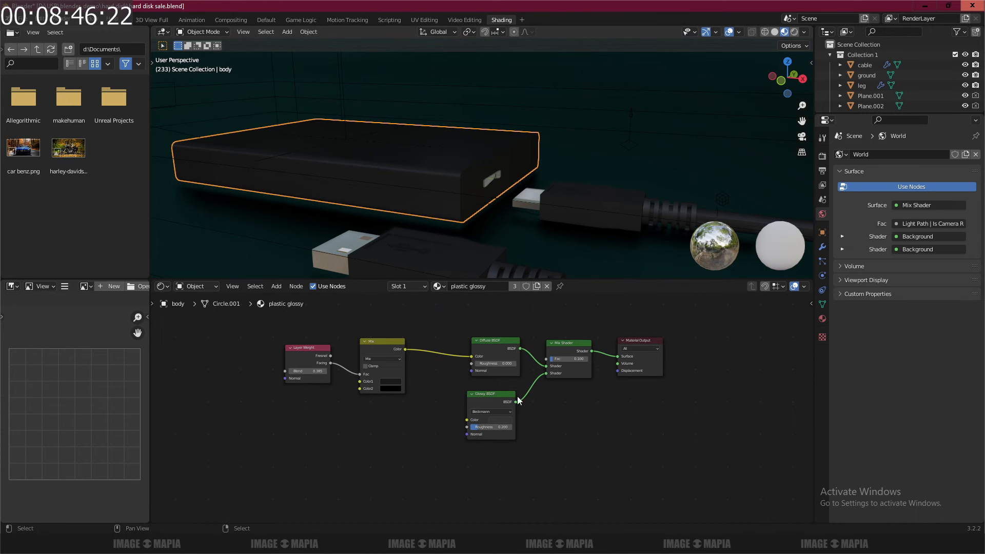
scroll(518, 400, up, 1)
click(367, 375)
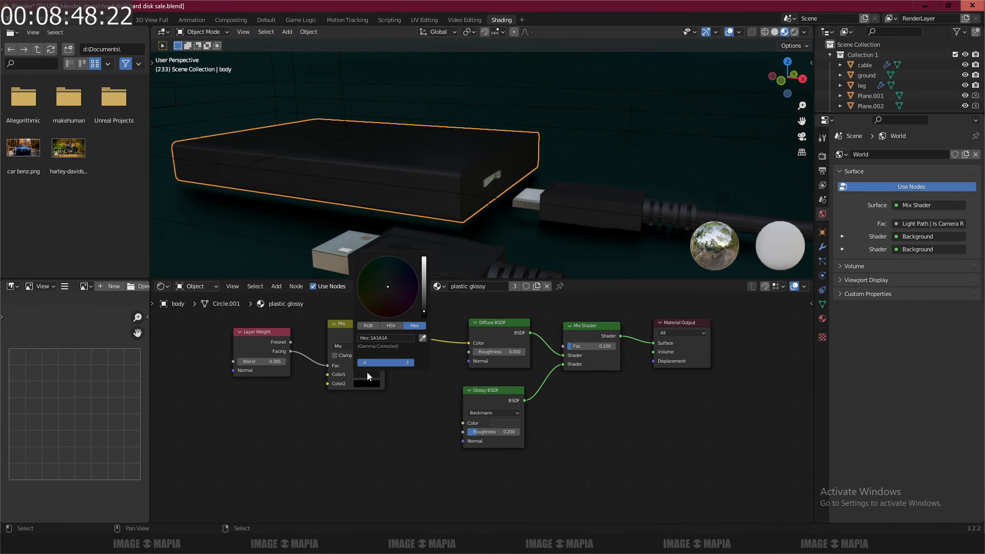
click(368, 384)
click(370, 383)
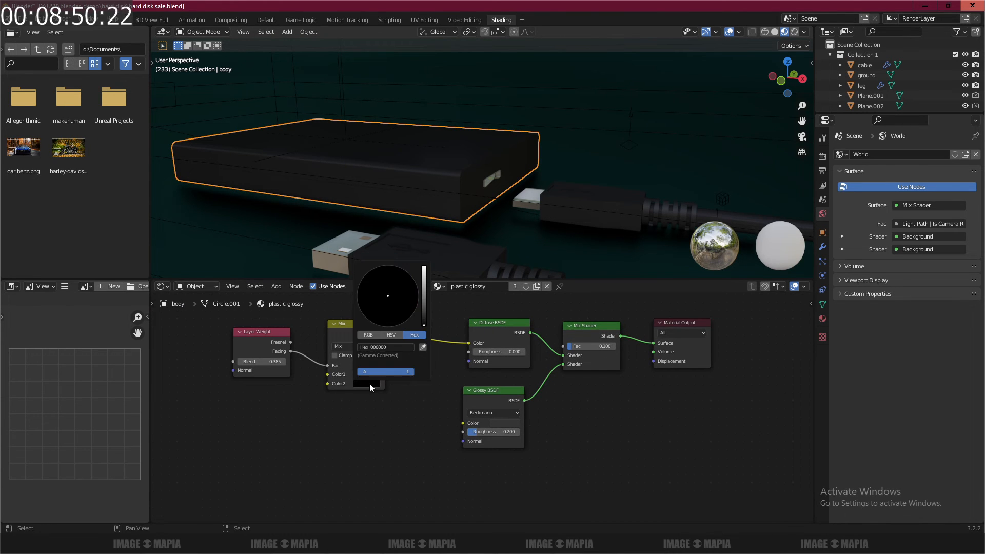
Select the cable guard behind the USB plug and examine the full node tree of its "plastic matt" material.
scroll(603, 240, down, 3)
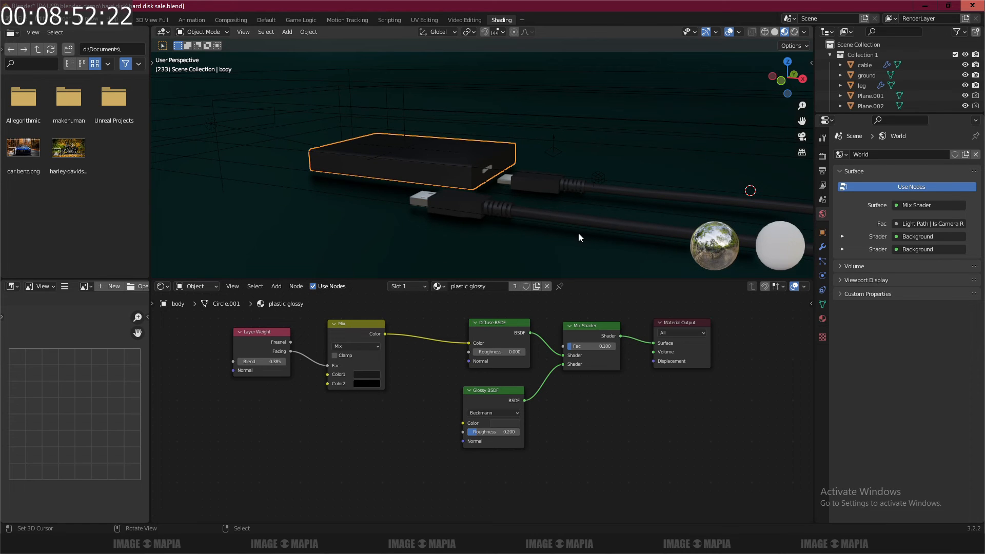
click(524, 207)
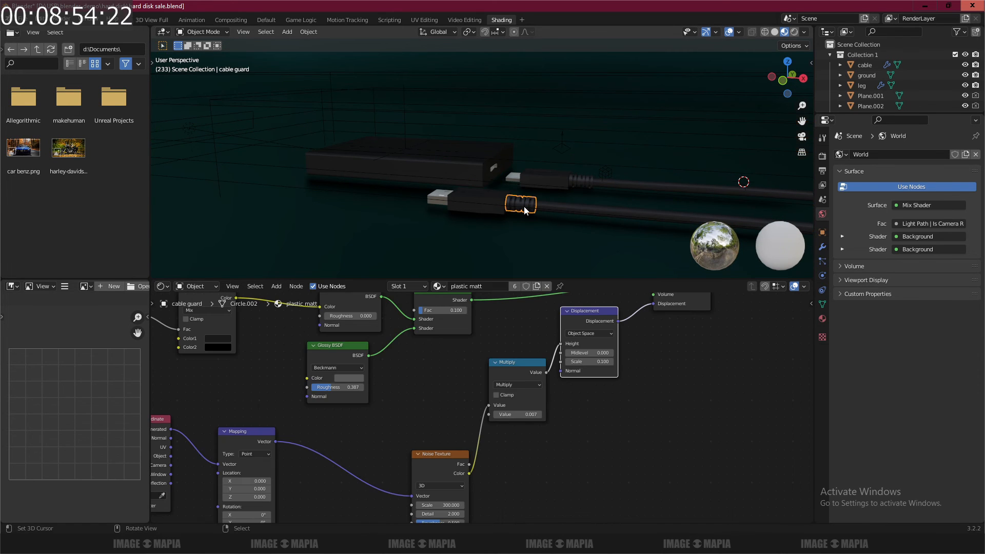
scroll(441, 443, down, 6)
middle_drag(472, 428, 515, 449)
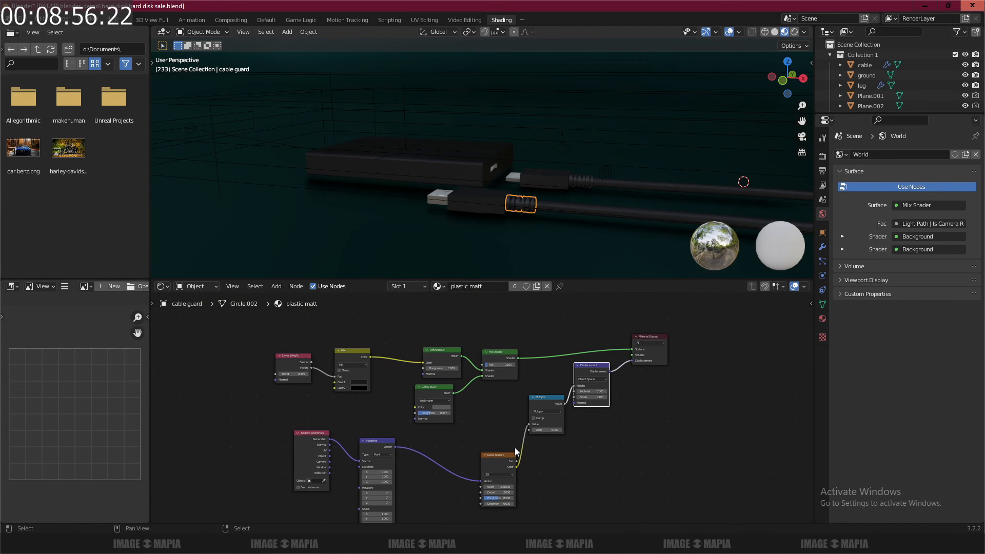
scroll(515, 448, up, 1)
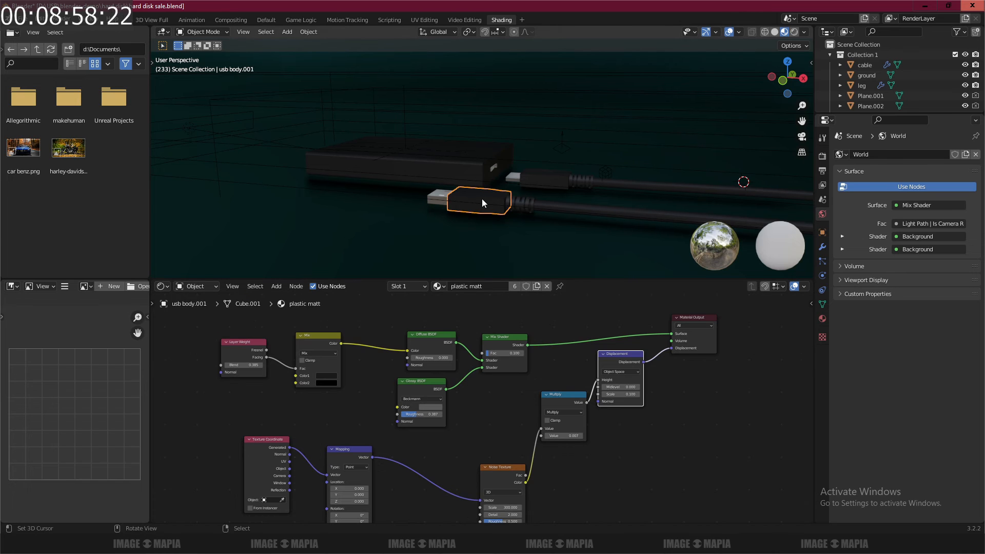
Select the metal USB plug body and examine the nodes of its "steel" material.
click(438, 197)
click(436, 198)
middle_drag(435, 198, 537, 214)
scroll(622, 208, up, 2)
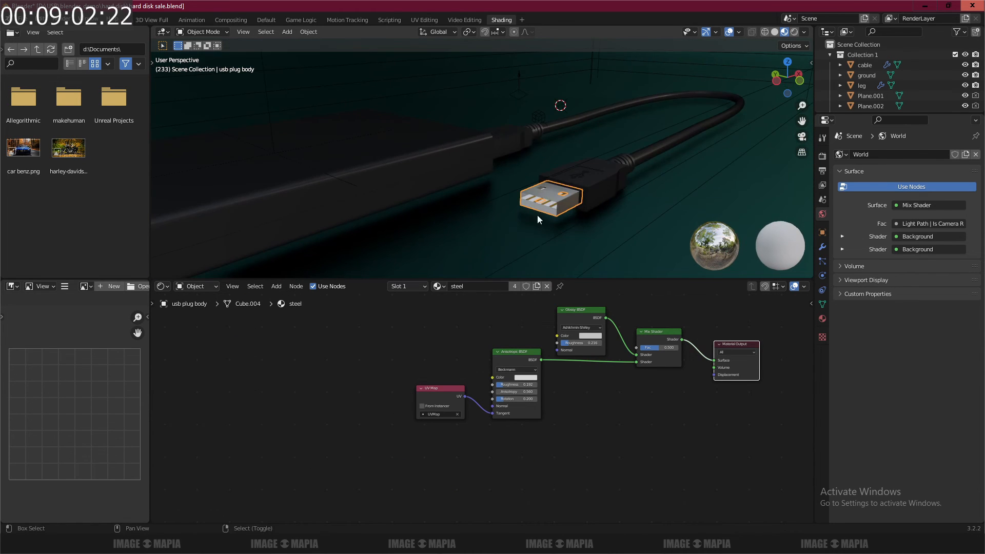
Select the contact pins inside the USB plug and examine the Glossy BSDF of their "copper" material.
scroll(537, 214, up, 3)
shift+middle_drag(572, 246, 580, 227)
scroll(577, 215, up, 5)
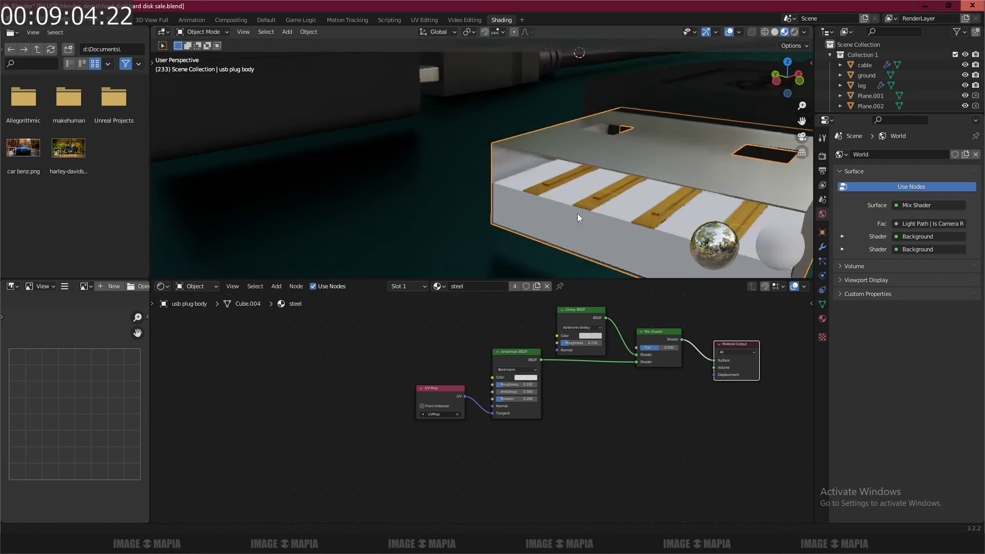
click(574, 191)
scroll(518, 422, up, 4)
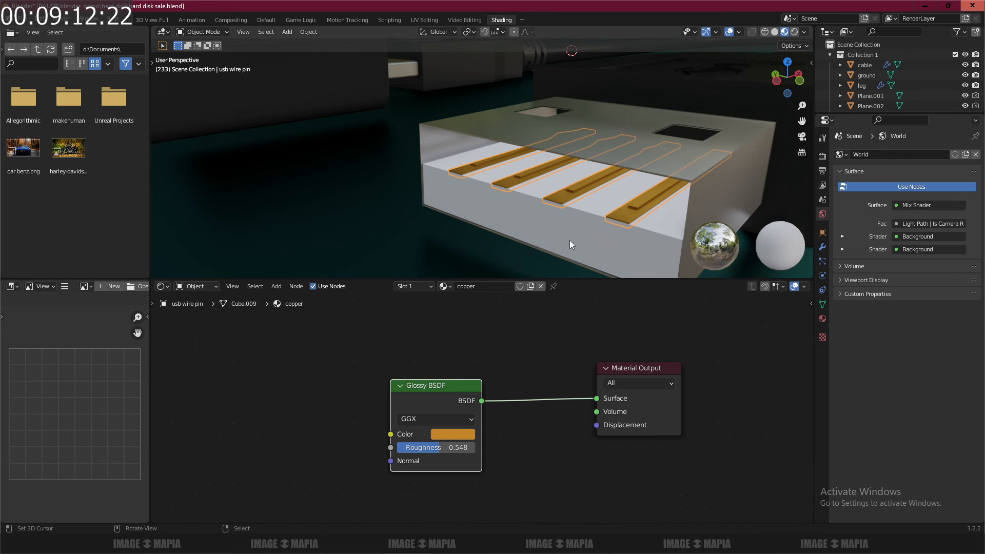
Show the scene's Eevee render settings and turn on Bloom.
scroll(569, 240, down, 5)
middle_drag(569, 240, 590, 220)
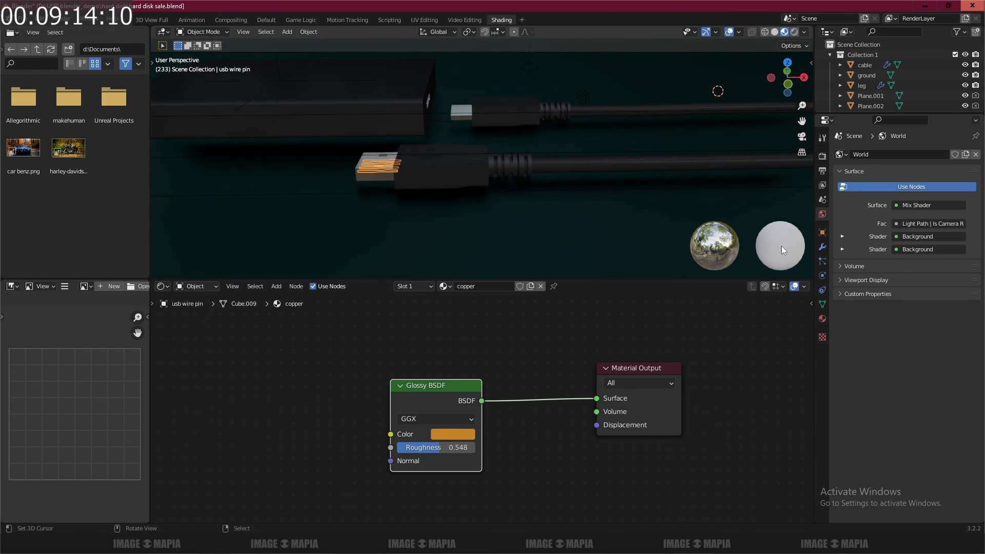
click(822, 155)
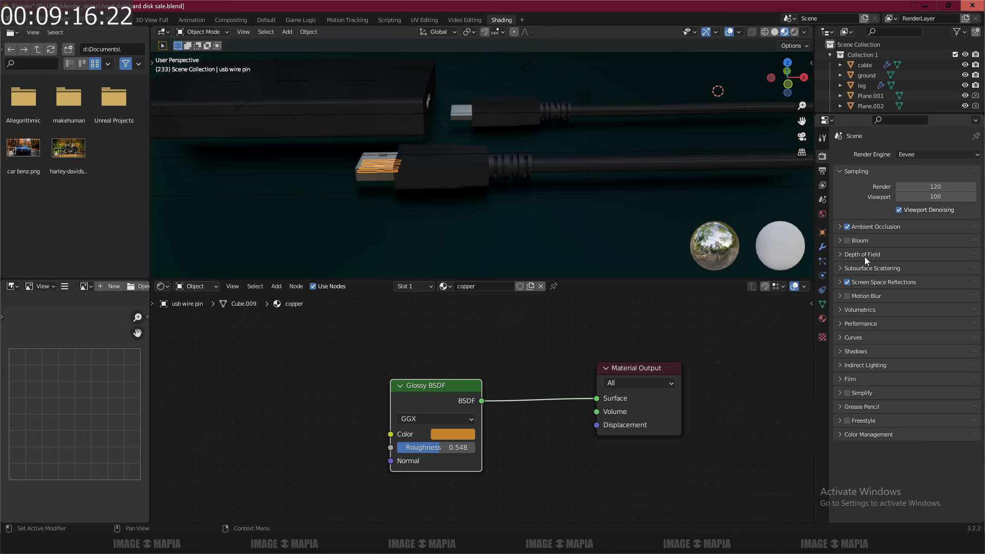
click(851, 242)
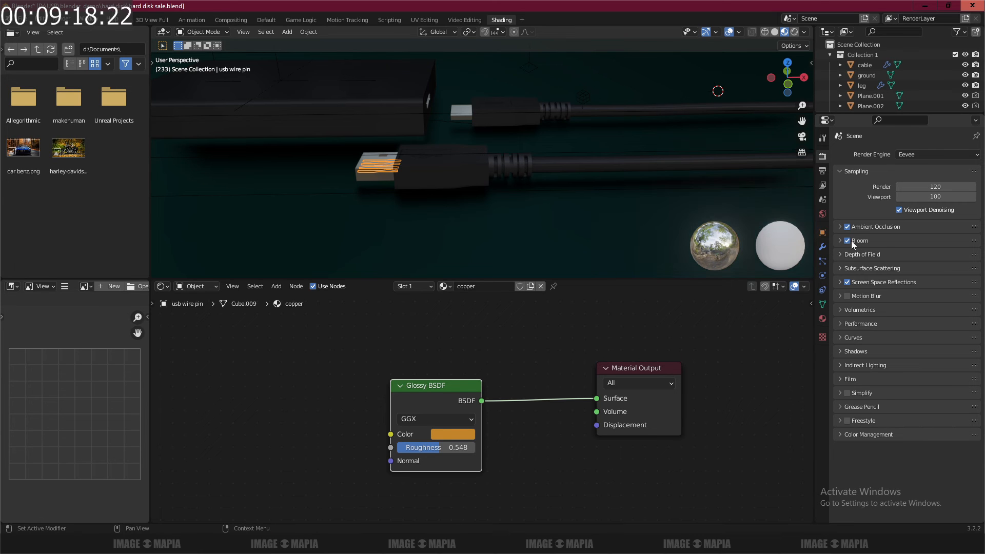
middle_drag(577, 236, 603, 260)
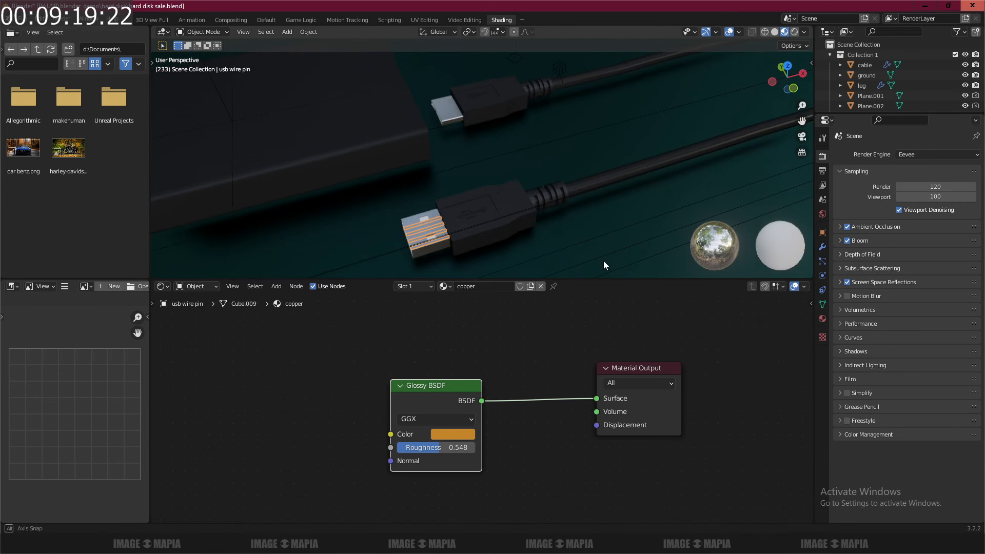
Select the ground plane, preview the whole scene in Rendered shading and return to Material Preview.
key(a)
click(604, 224)
scroll(604, 225, down, 6)
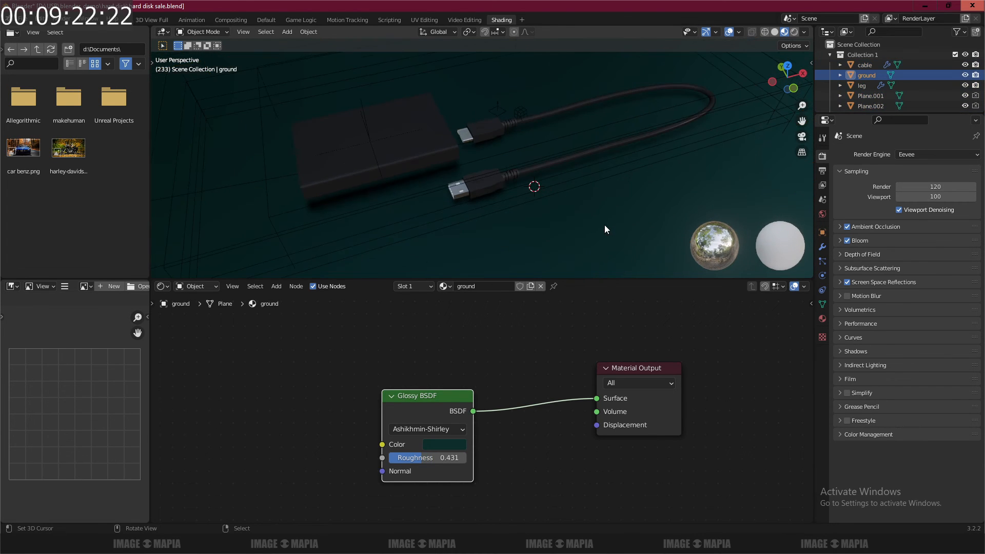
scroll(630, 186, down, 3)
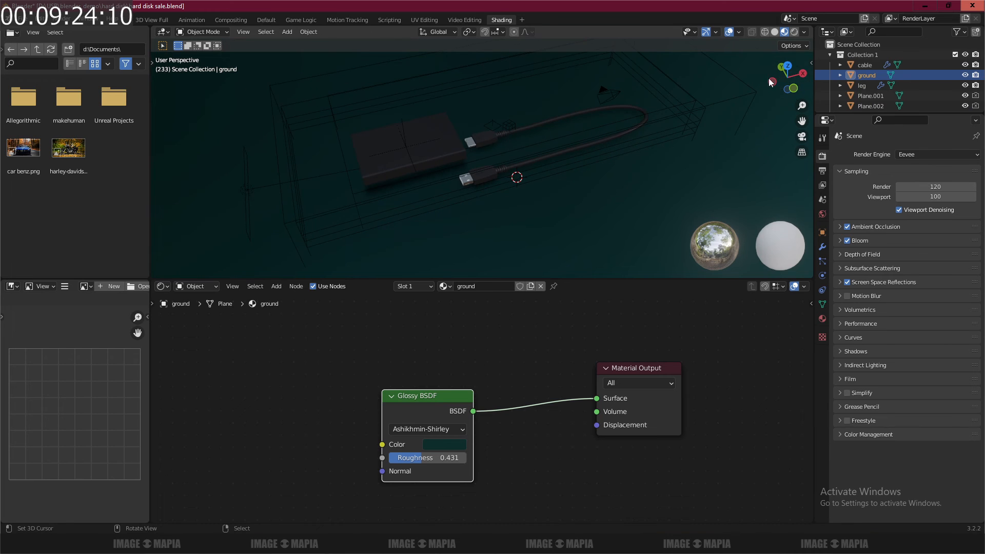
click(793, 33)
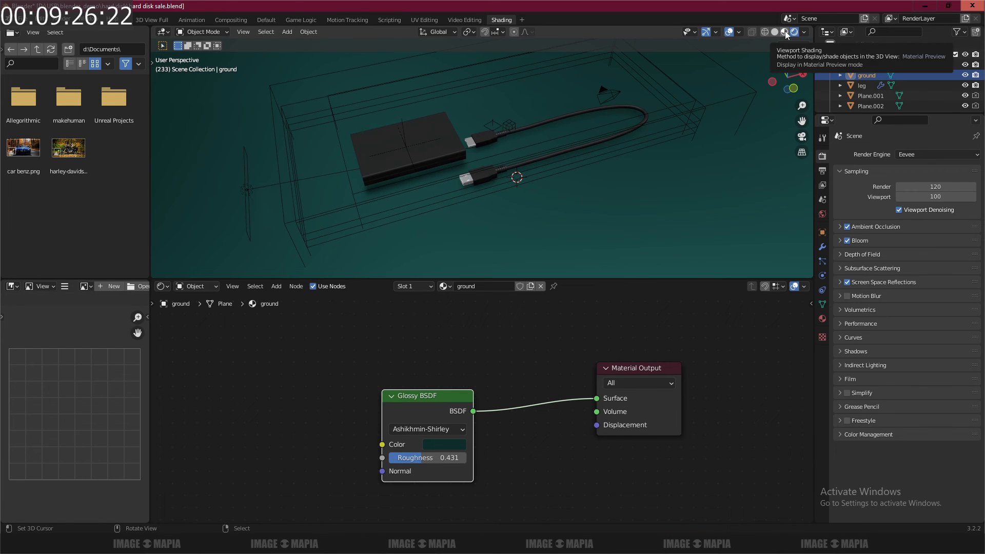
click(785, 32)
Toggle Bloom on and off to compare its effect on the scene, leaving it disabled.
click(845, 241)
click(845, 240)
click(847, 241)
click(847, 242)
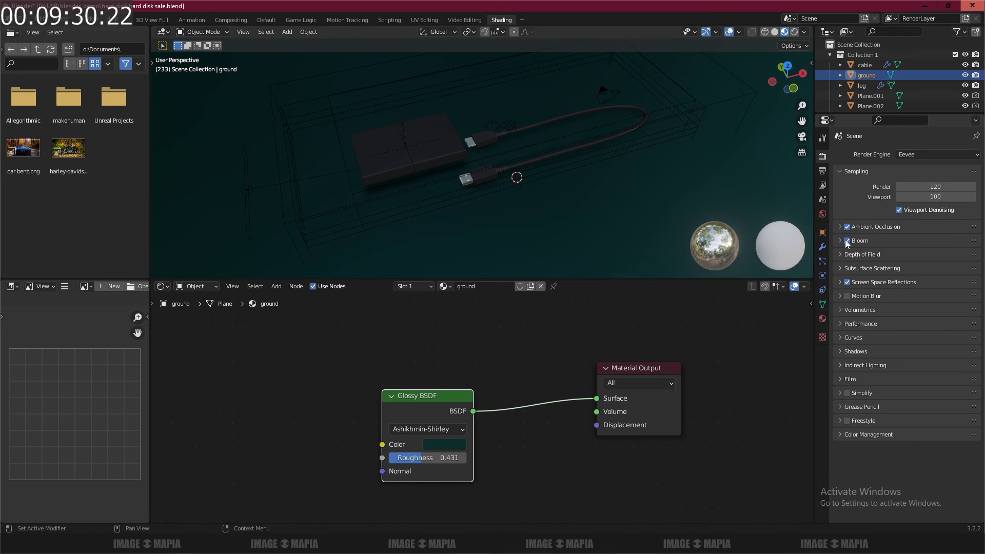
middle_drag(672, 214, 651, 210)
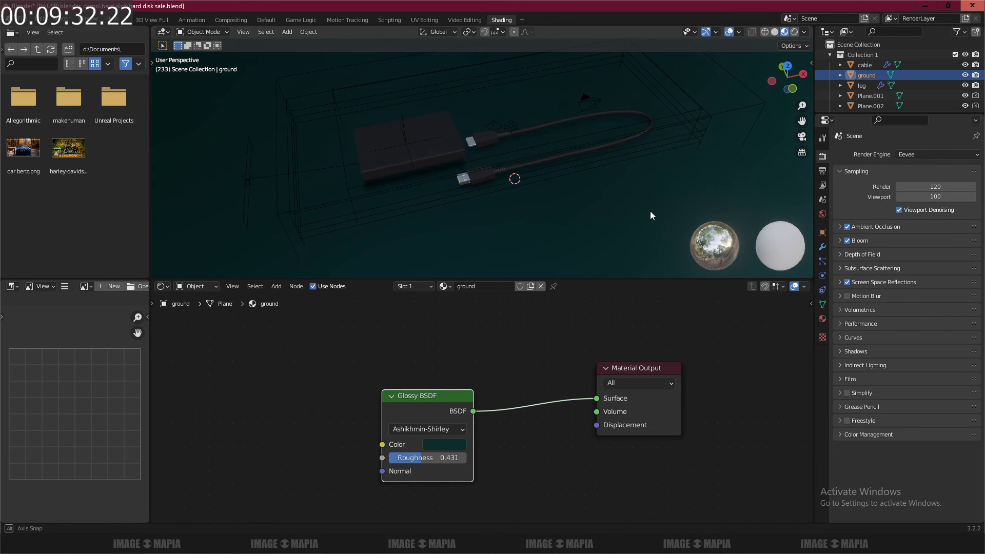
click(847, 241)
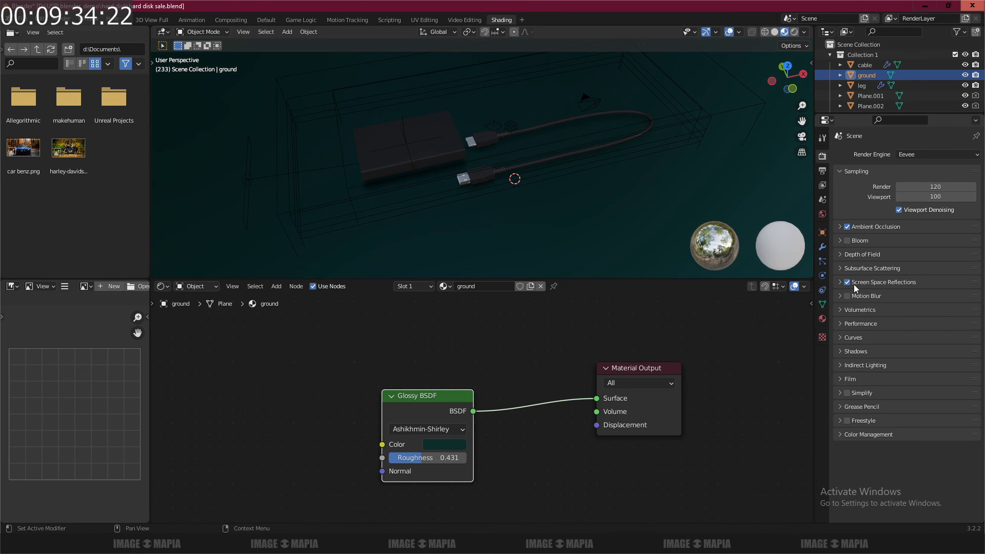
Expand the Screen Space Reflections, Ambient Occlusion and Indirect Lighting render settings and examine their values.
click(839, 282)
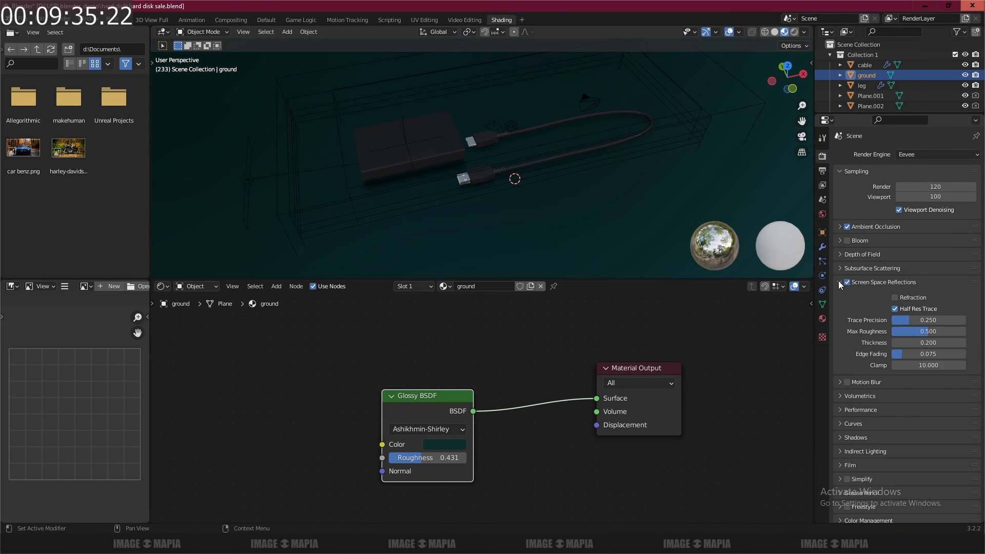
click(839, 227)
scroll(854, 384, down, 3)
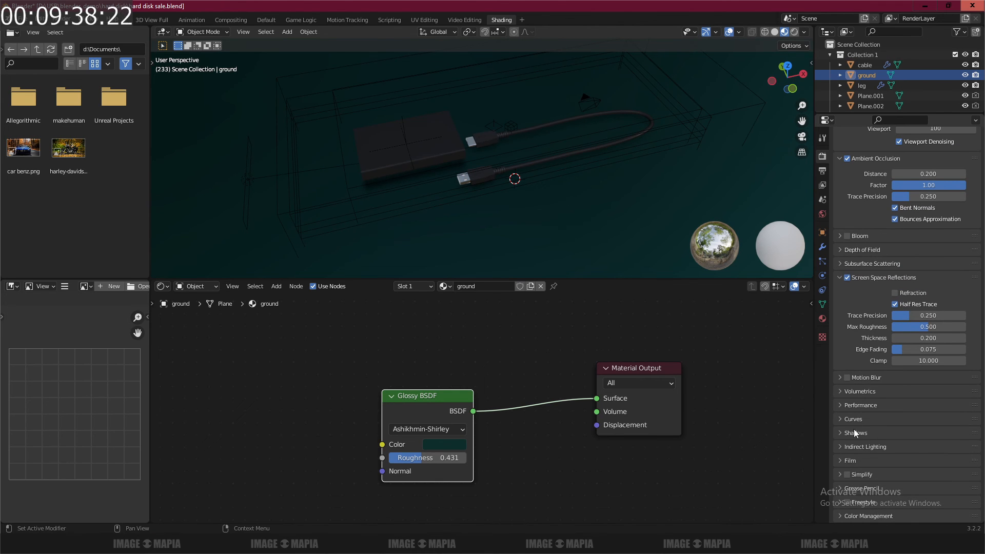
click(842, 448)
scroll(856, 411, down, 4)
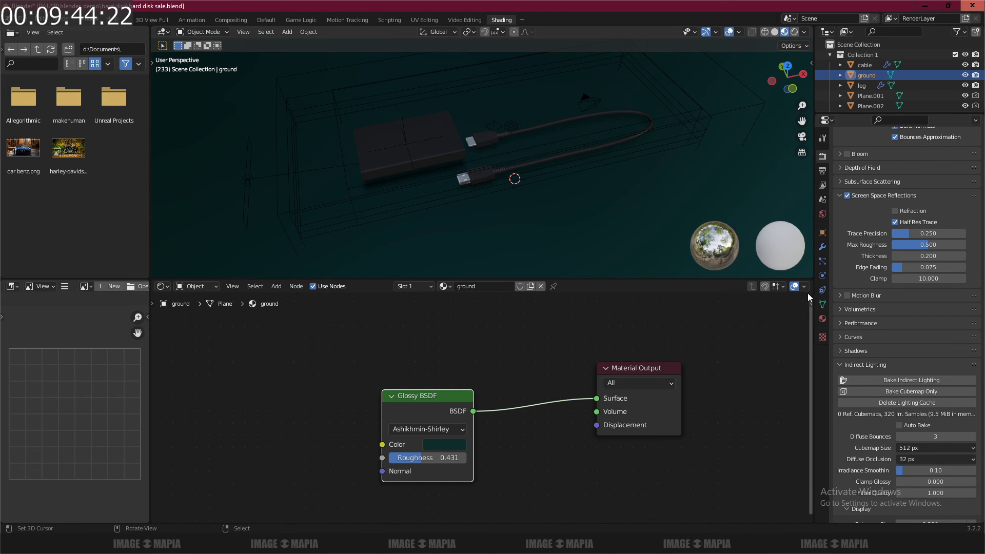
Switch the viewport to Solid shading and enlarge it to examine the light probe volumes around the drive.
click(774, 31)
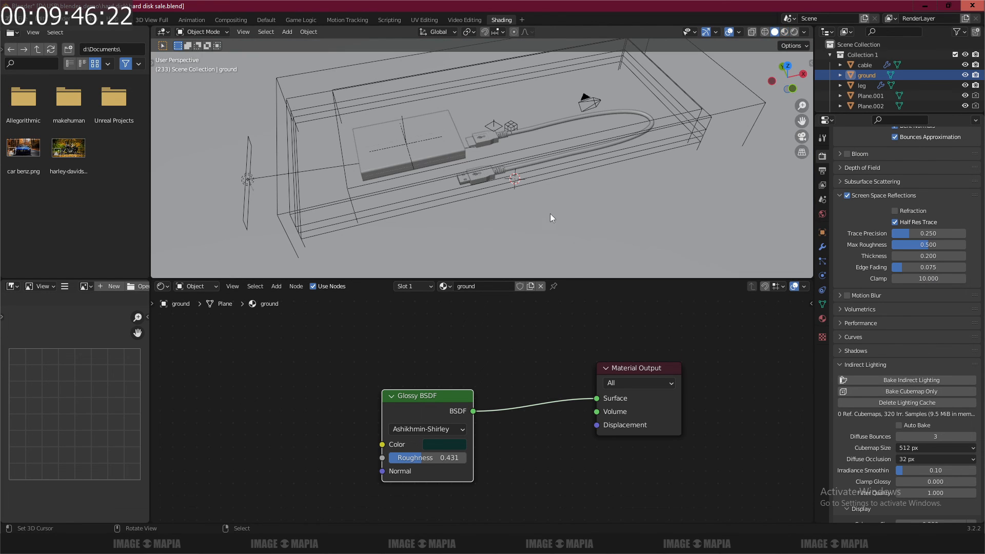
drag(571, 282, 569, 379)
scroll(513, 284, up, 4)
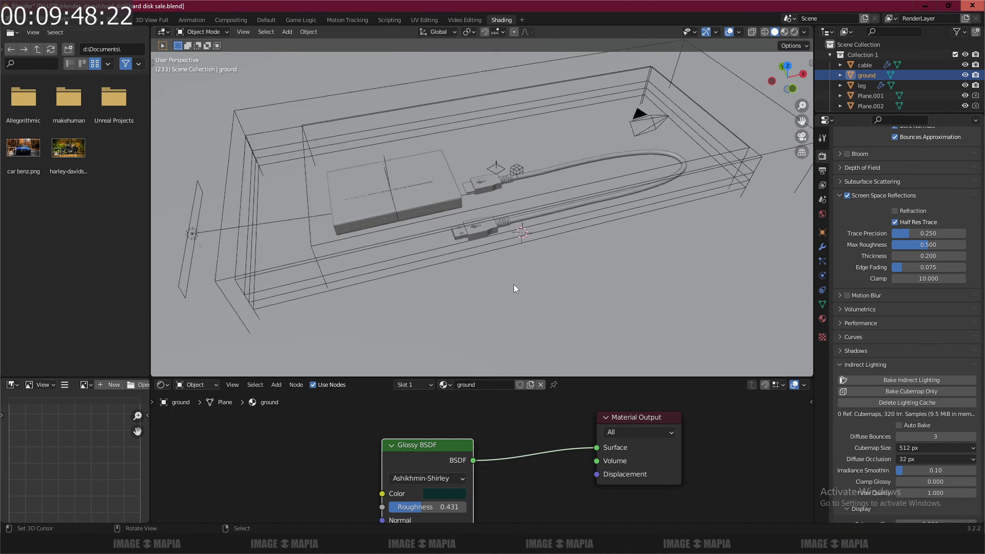
shift+middle_drag(513, 284, 575, 180)
Switch to the Default workspace and examine the light probes, area light and camera around the drive from several angles.
click(266, 20)
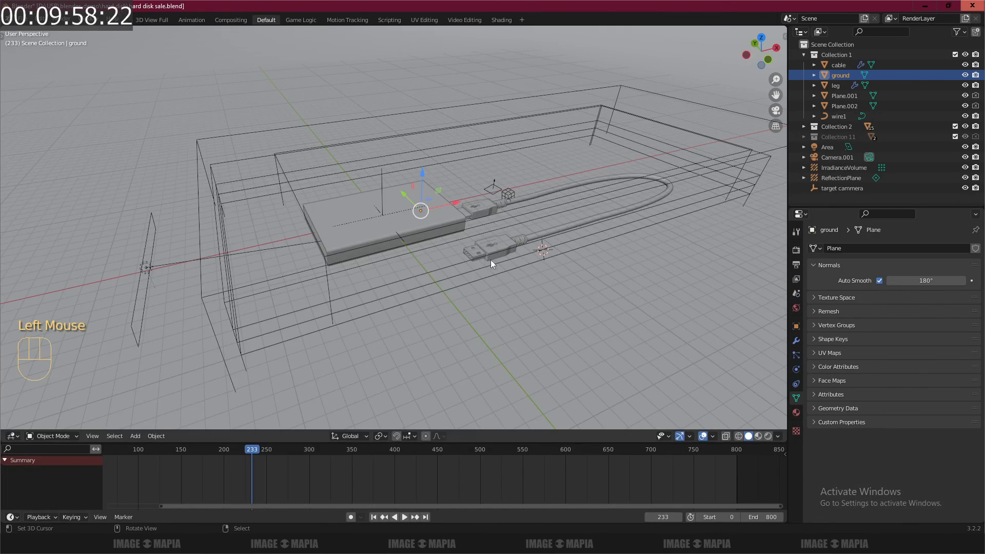
scroll(492, 260, down, 2)
middle_drag(491, 269, 526, 271)
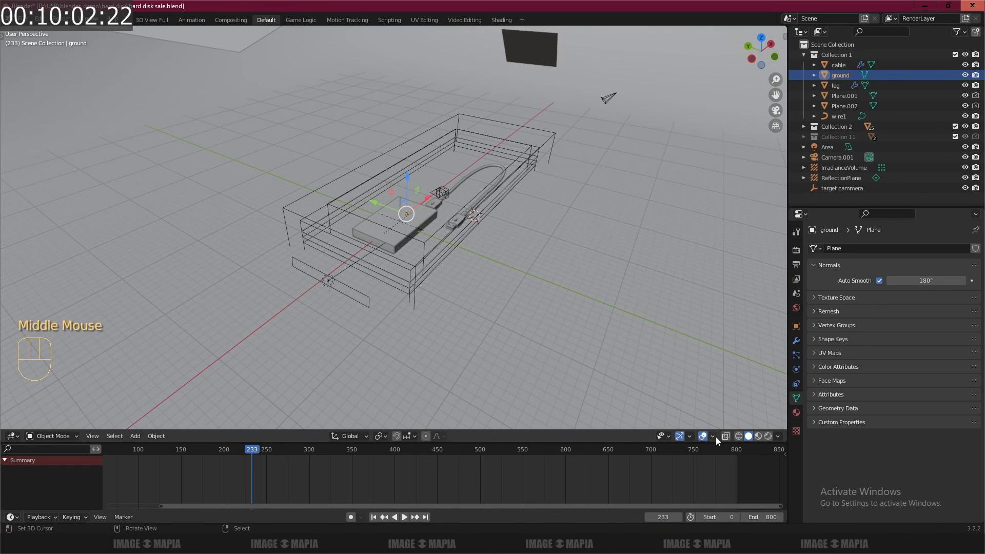
scroll(506, 297, up, 3)
mouse_move(506, 297)
middle_down()
mouse_move(488, 284)
mouse_move(494, 288)
middle_up()
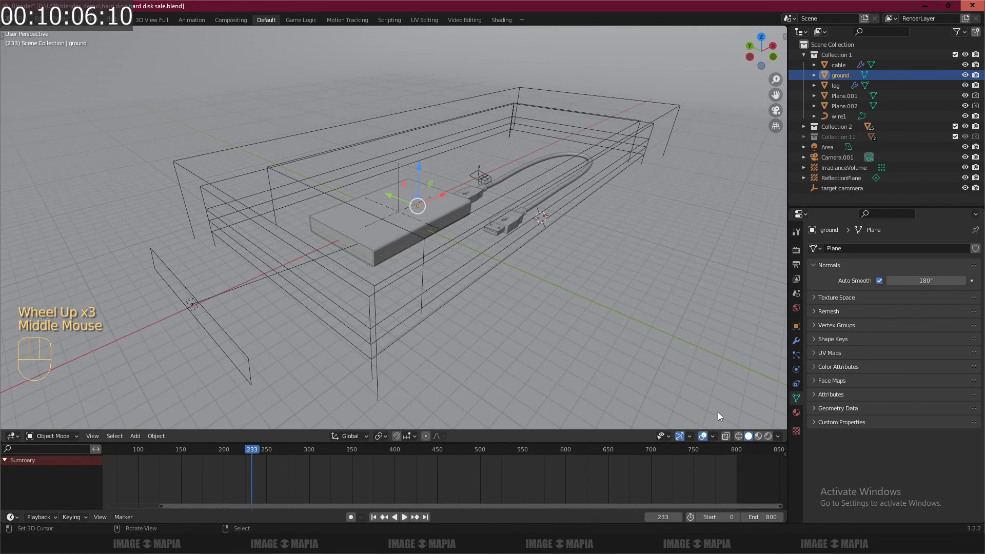
Show the scene in Rendered shading, hide the viewport overlays and switch to the selection tool to remove the move gizmo.
click(768, 436)
click(702, 436)
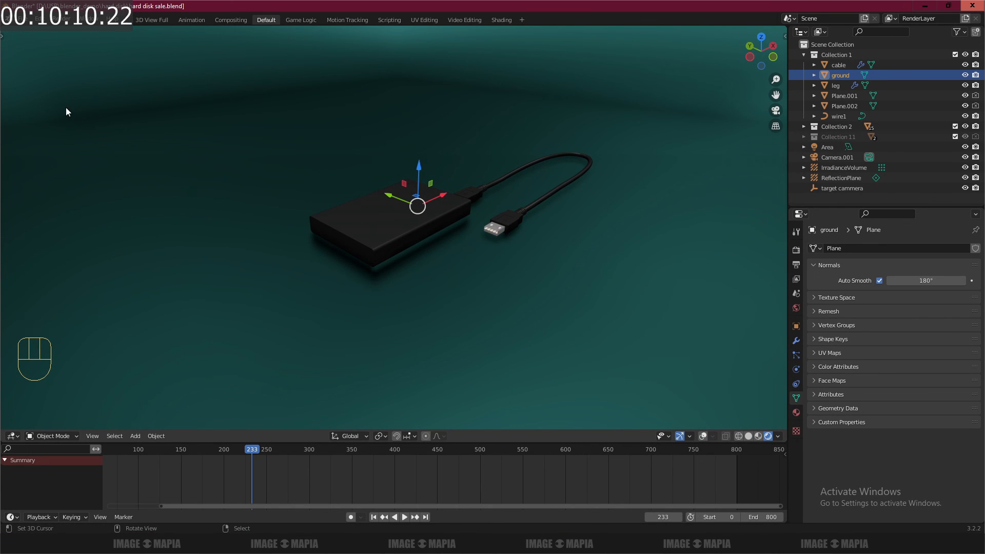
key(t)
click(39, 39)
key(t)
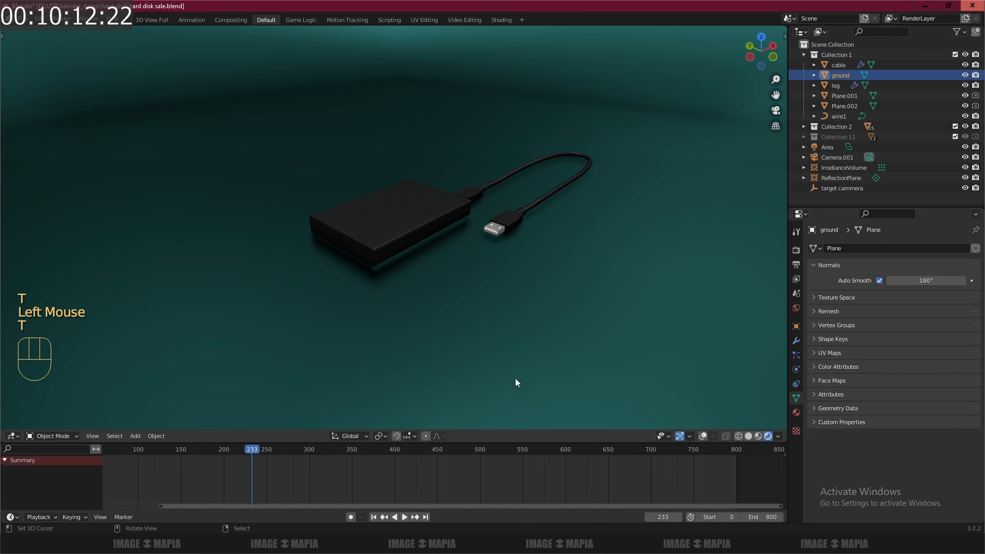
Inspect the rendered hard drive and USB plug from a closer, lower angle.
middle_click(427, 300)
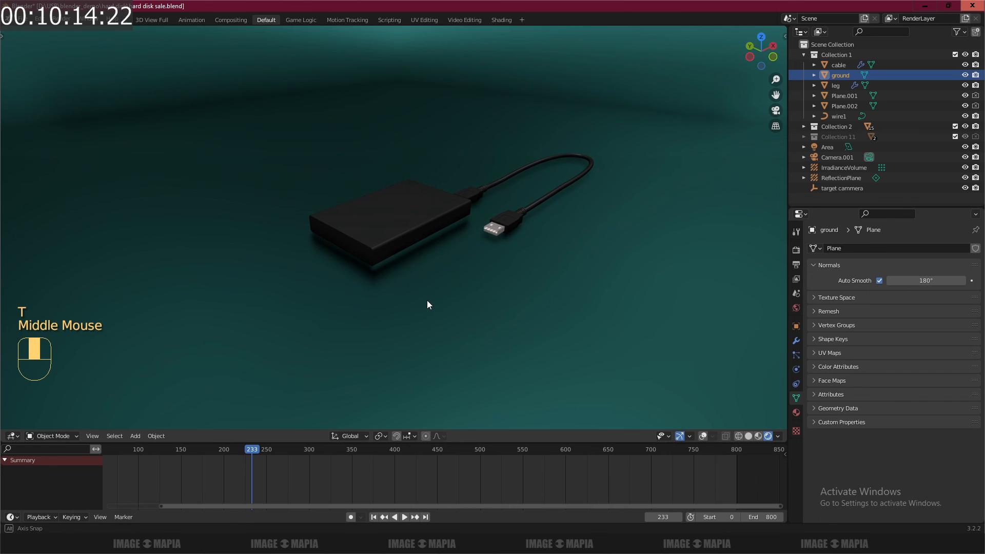
scroll(434, 296, up, 2)
mouse_move(442, 292)
middle_down()
mouse_move(465, 311)
mouse_move(447, 295)
mouse_move(457, 297)
middle_up()
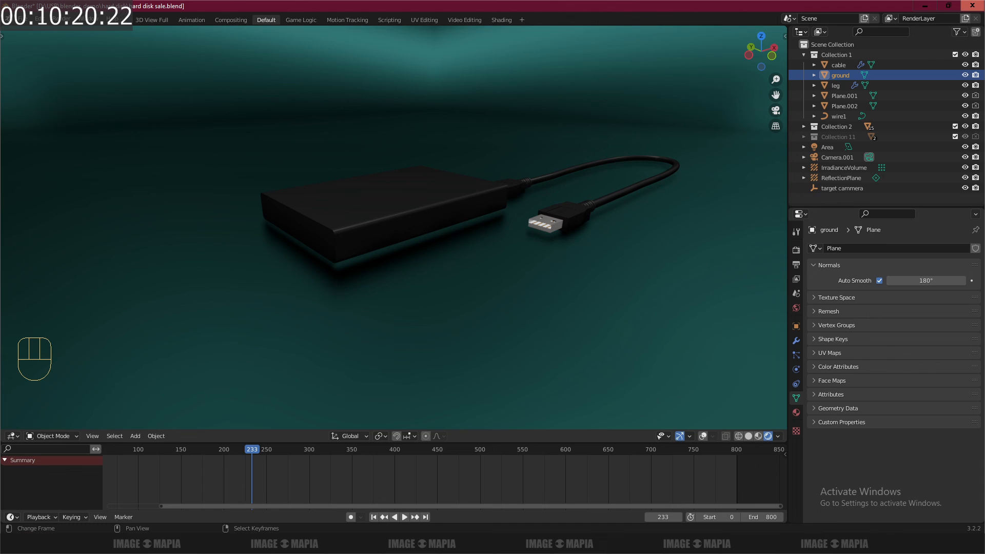
click(891, 543)
right_click(910, 503)
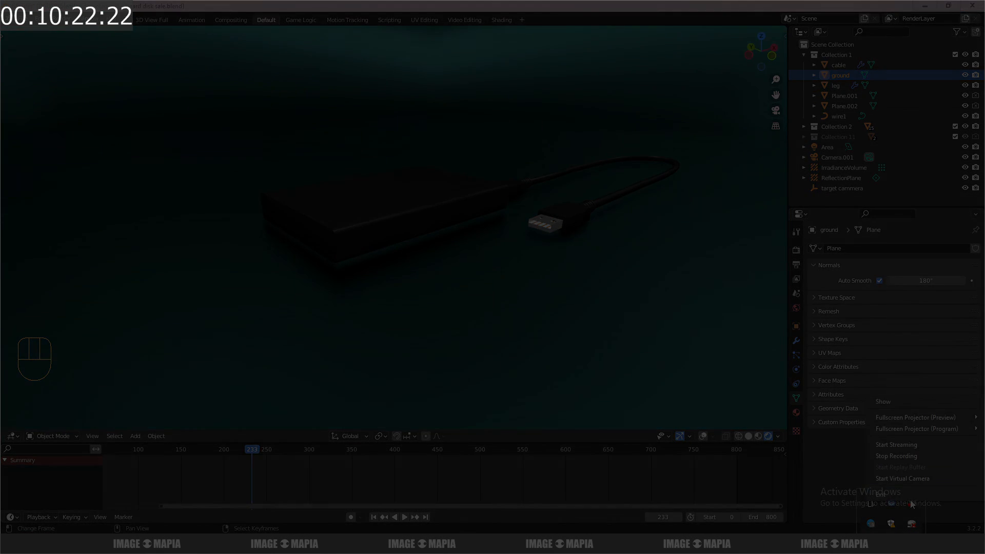